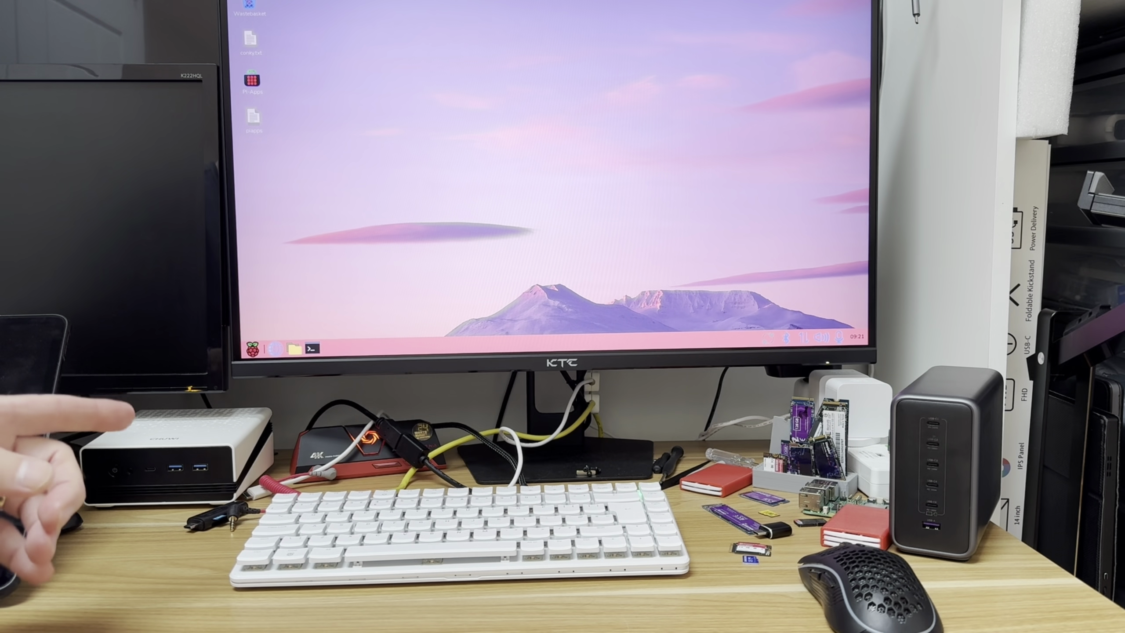
- Open the Raspberry Pi application menu with the Super key
key(super)
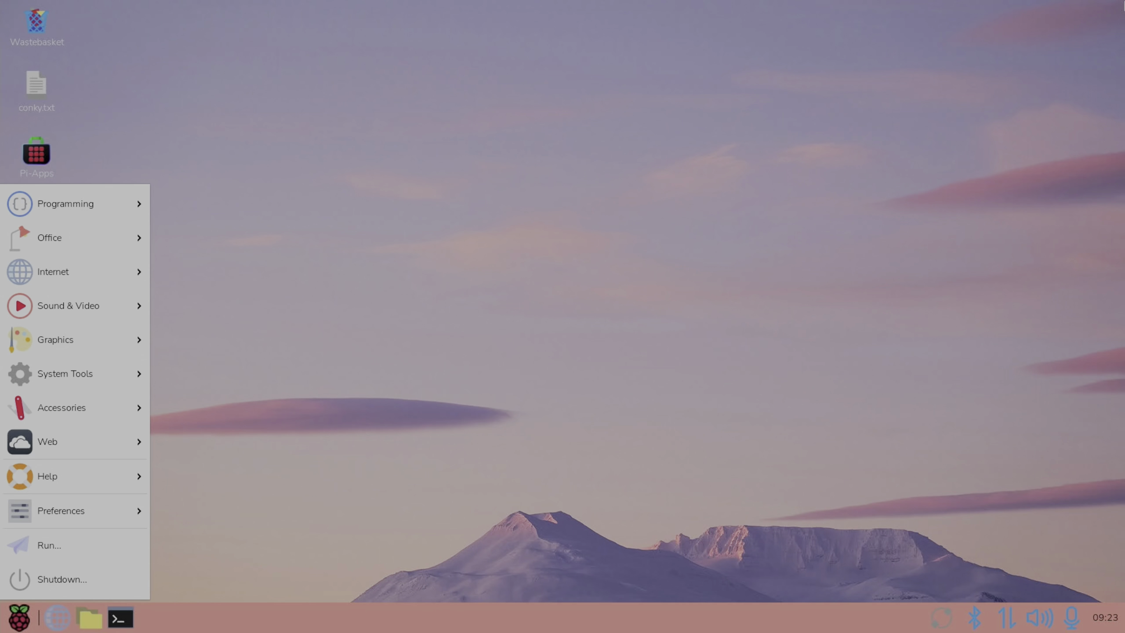
- Reopen the menu and launch Add / Remove Software from Preferences
click(624, 60)
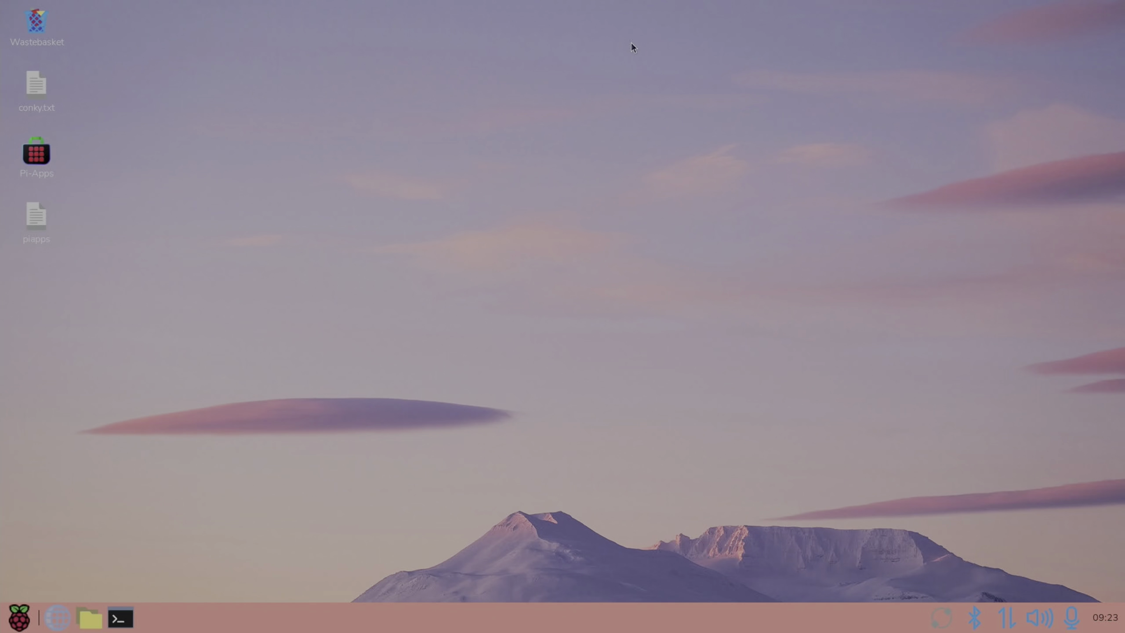
key(super)
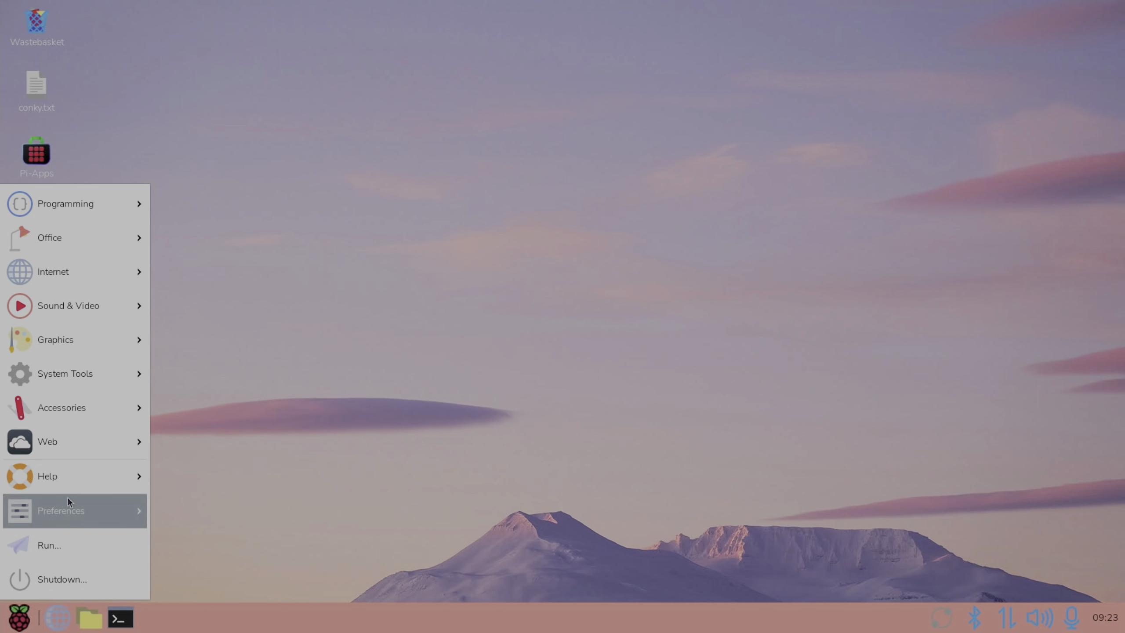
mouse_move(98, 510)
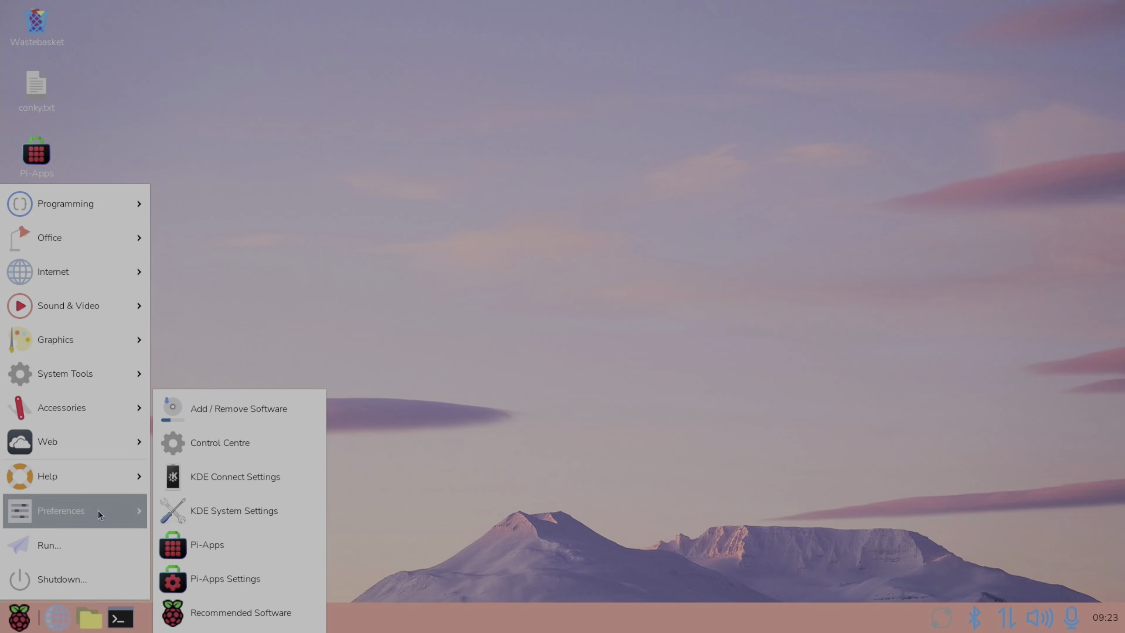
click(218, 411)
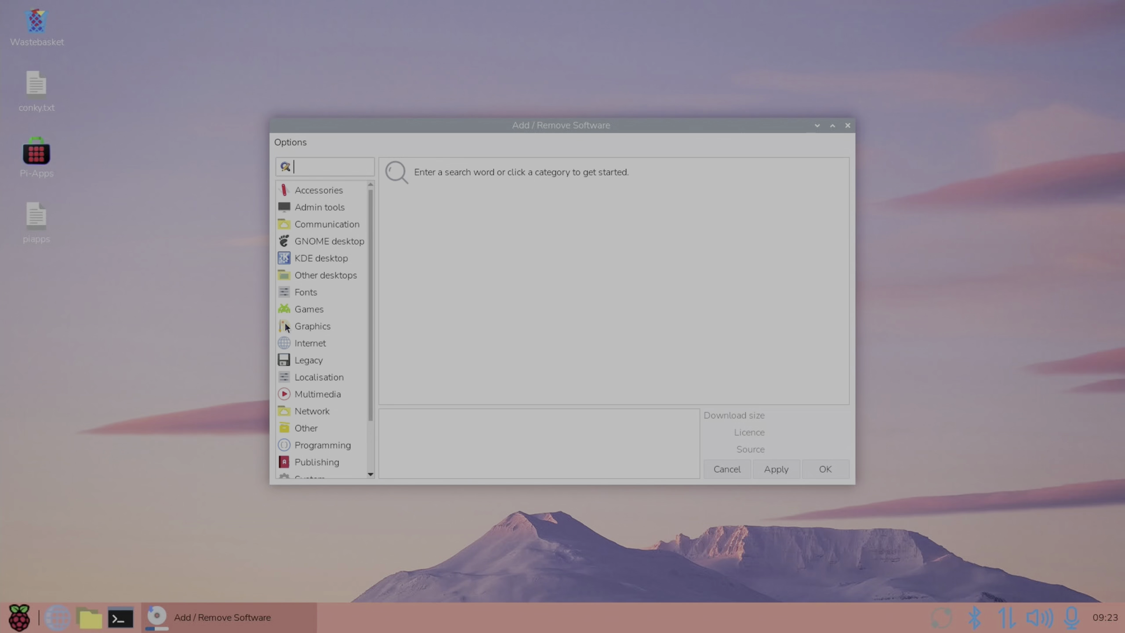
- Show the package list for the Internet category
scroll(311, 295, down, 1)
scroll(308, 339, up, 1)
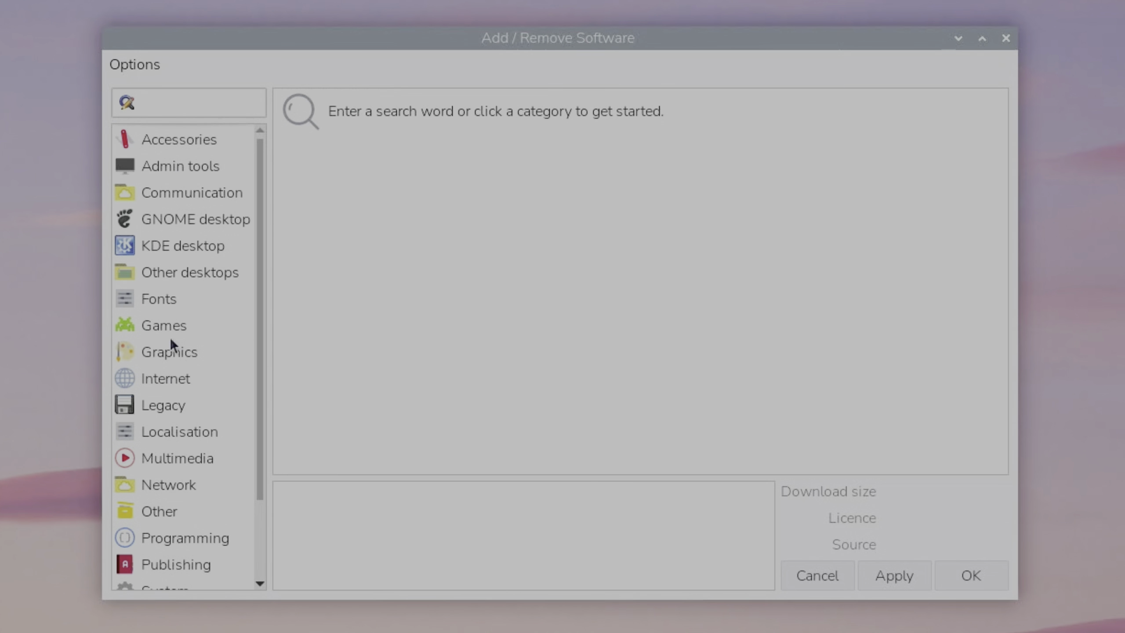
click(172, 378)
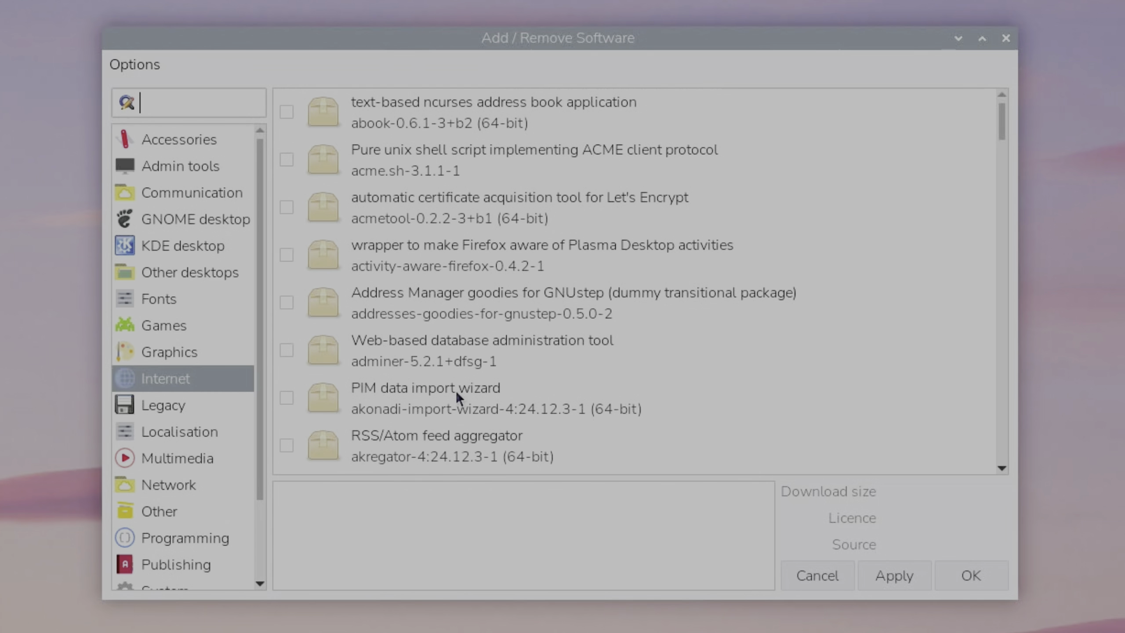
scroll(212, 403, down, 3)
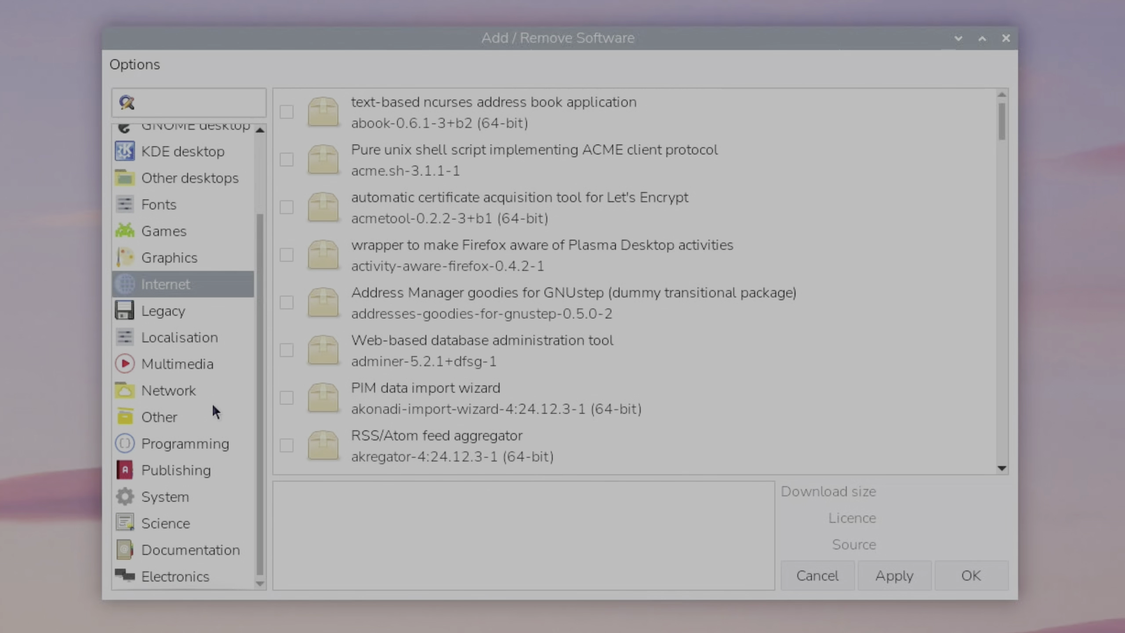
scroll(212, 403, up, 3)
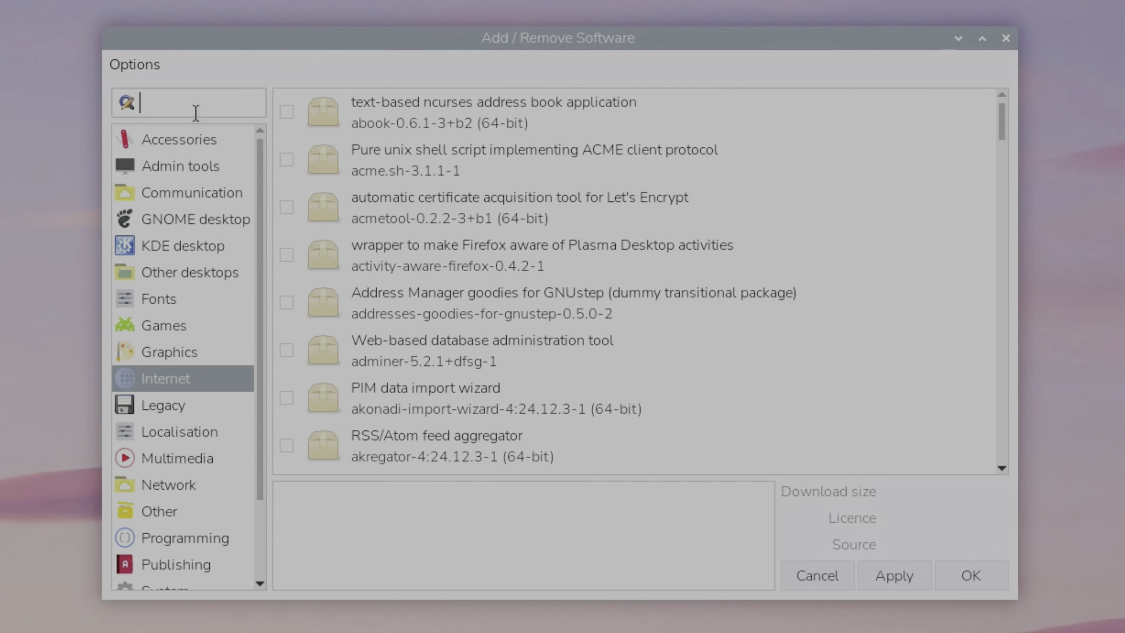
- Search the packages for 'web browser'
text(browser)
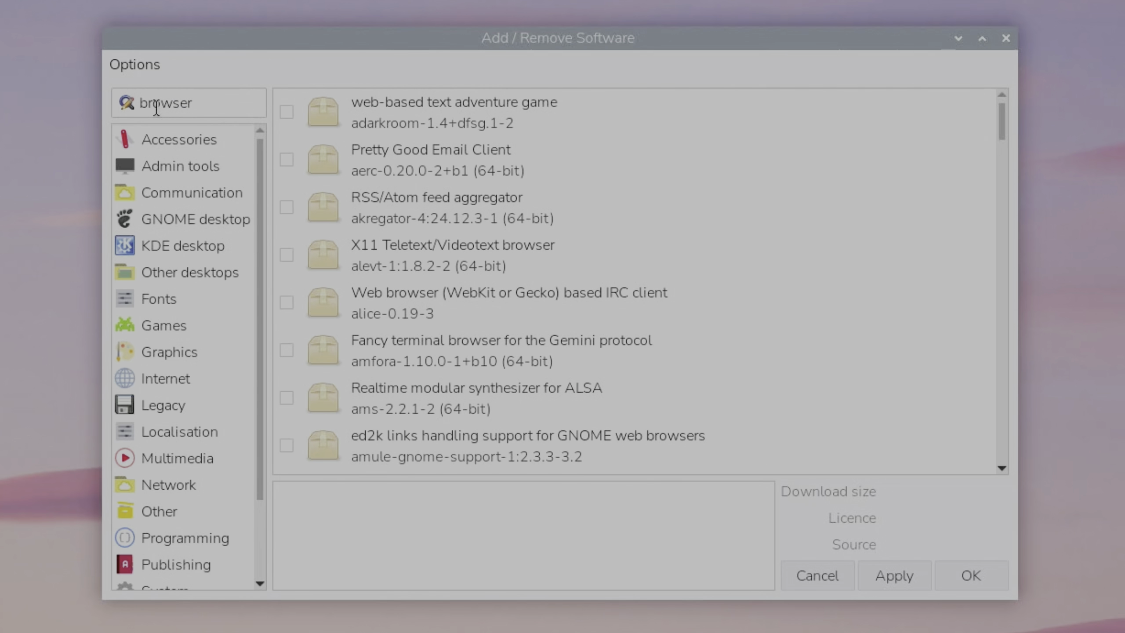
click(141, 103)
text(web)
key(Return)
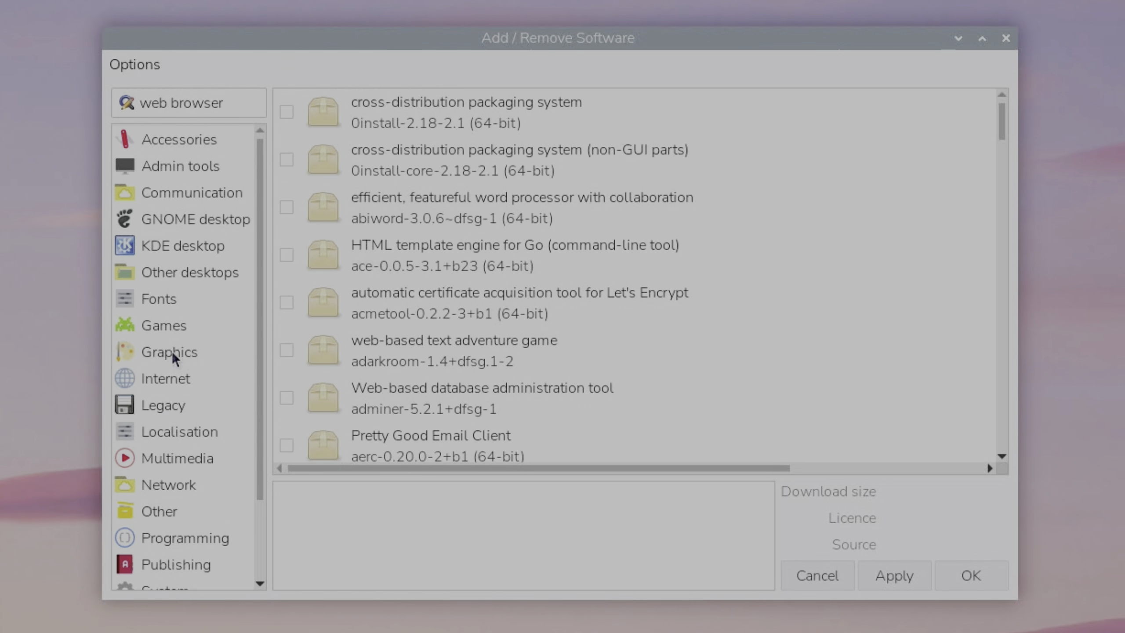
- List the Games packages and view the 0ad description and its 53.2 MB download size
click(170, 331)
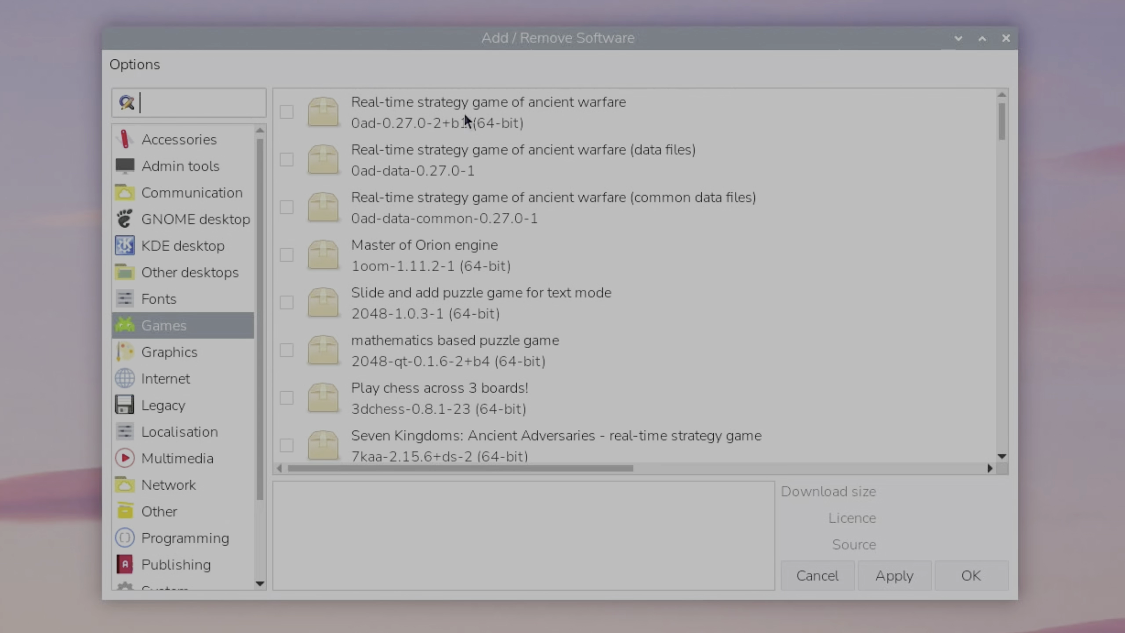
click(612, 108)
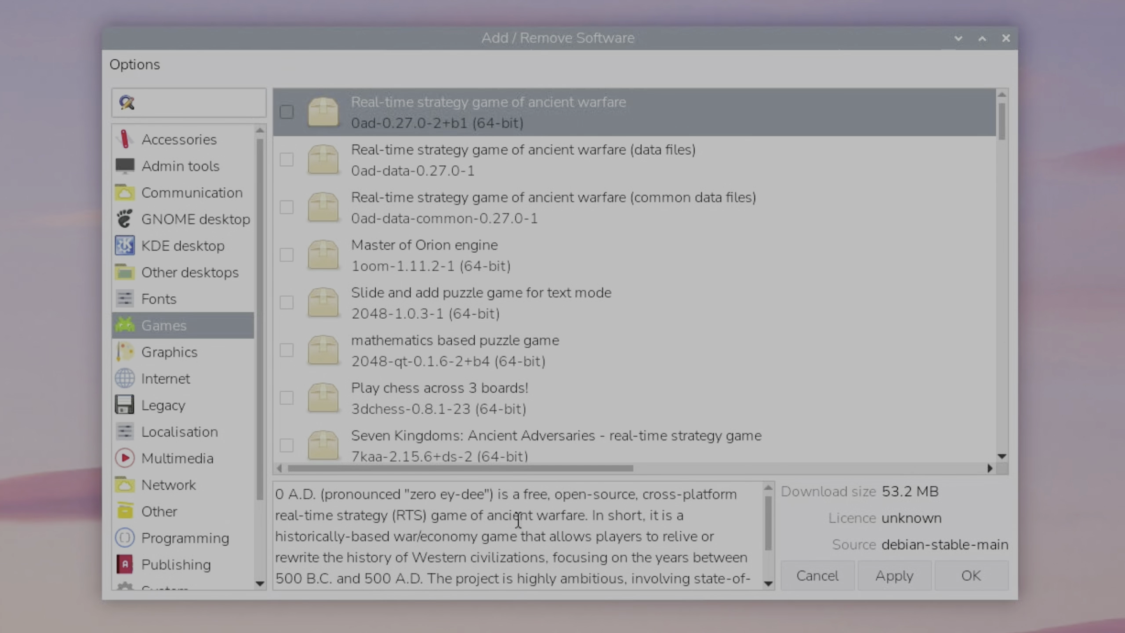
scroll(518, 520, down, 3)
scroll(518, 520, up, 2)
scroll(518, 520, up, 1)
- Close Add / Remove Software and enter 'sudo apt install xmoto' in a new LXTerminal
click(1005, 38)
click(120, 617)
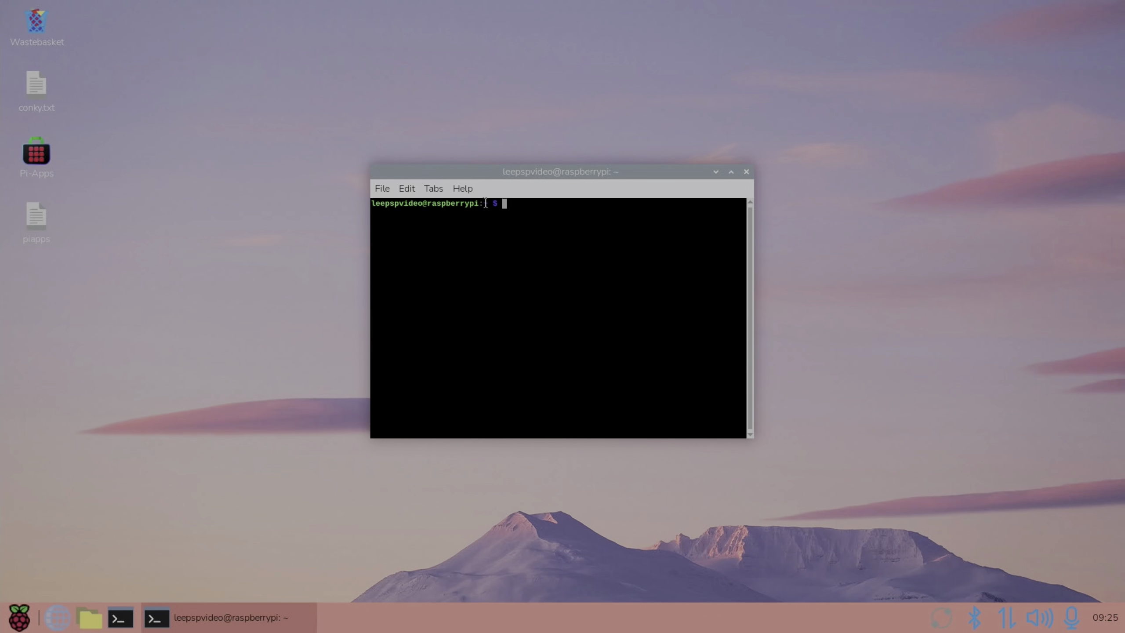
text(sudo apt install )
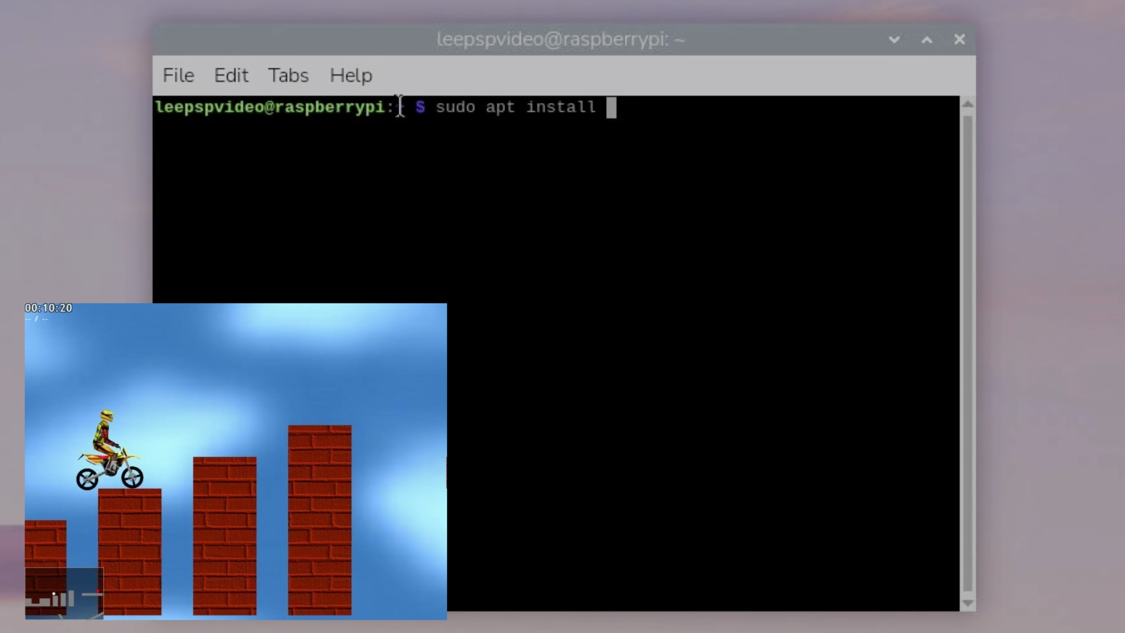
text(xmoto)
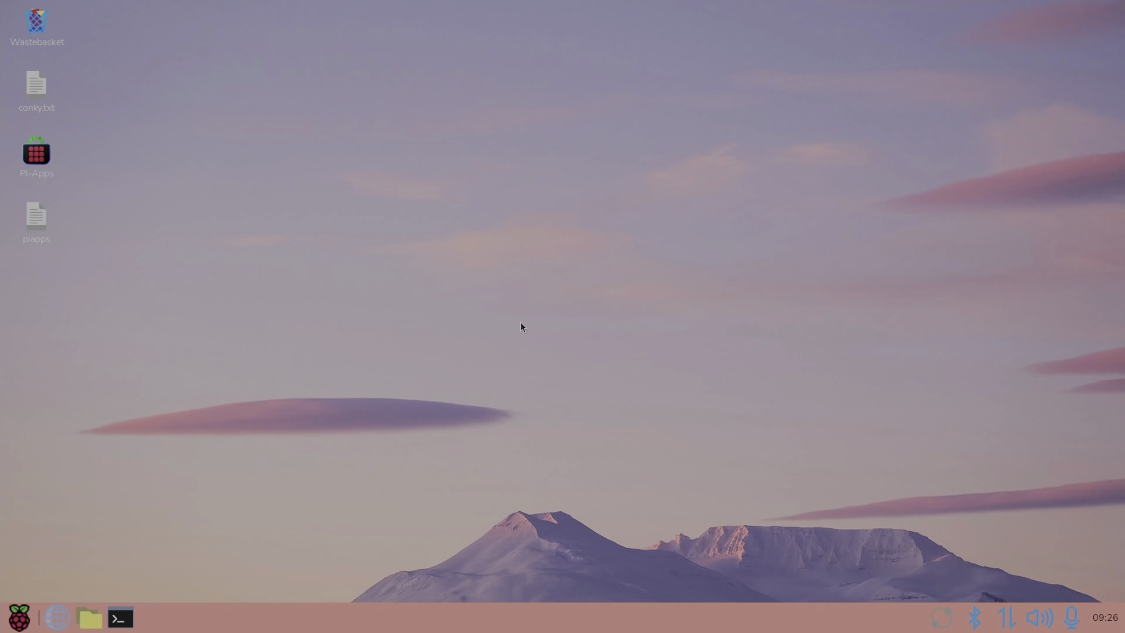
- Launch KDE Discover by searching 'dis' in the application menu
key(super)
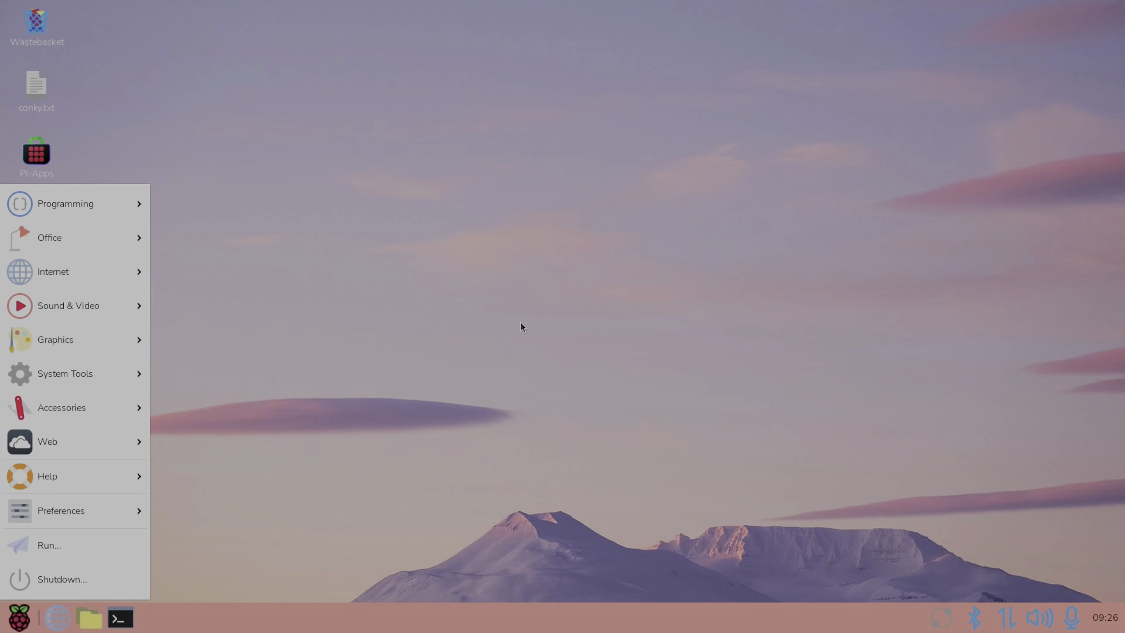
text(disco)
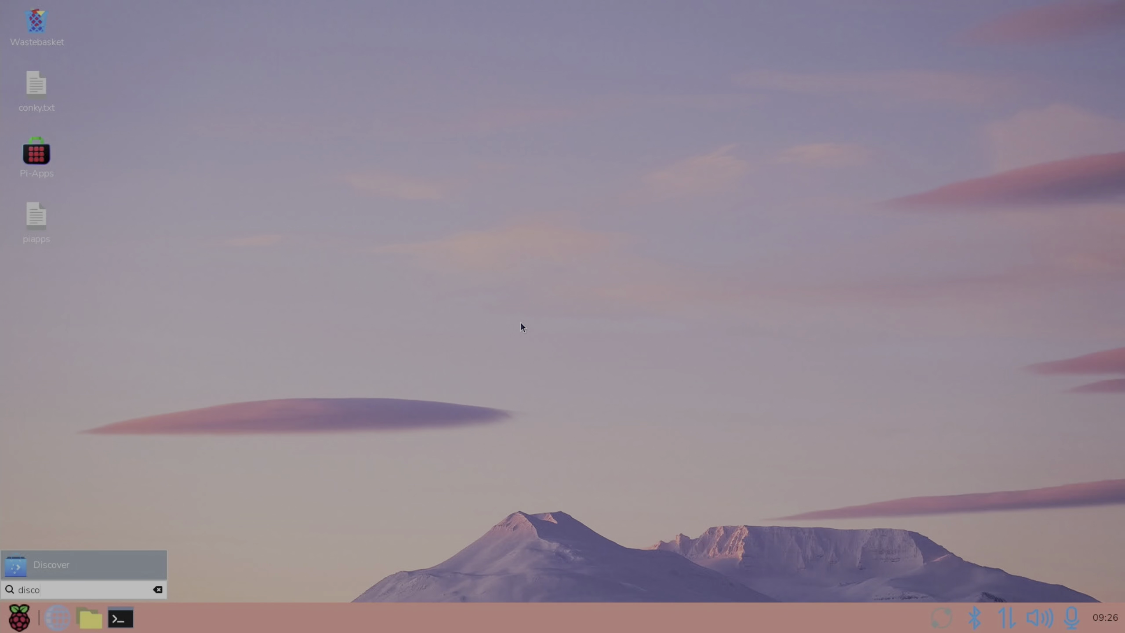
key(Return)
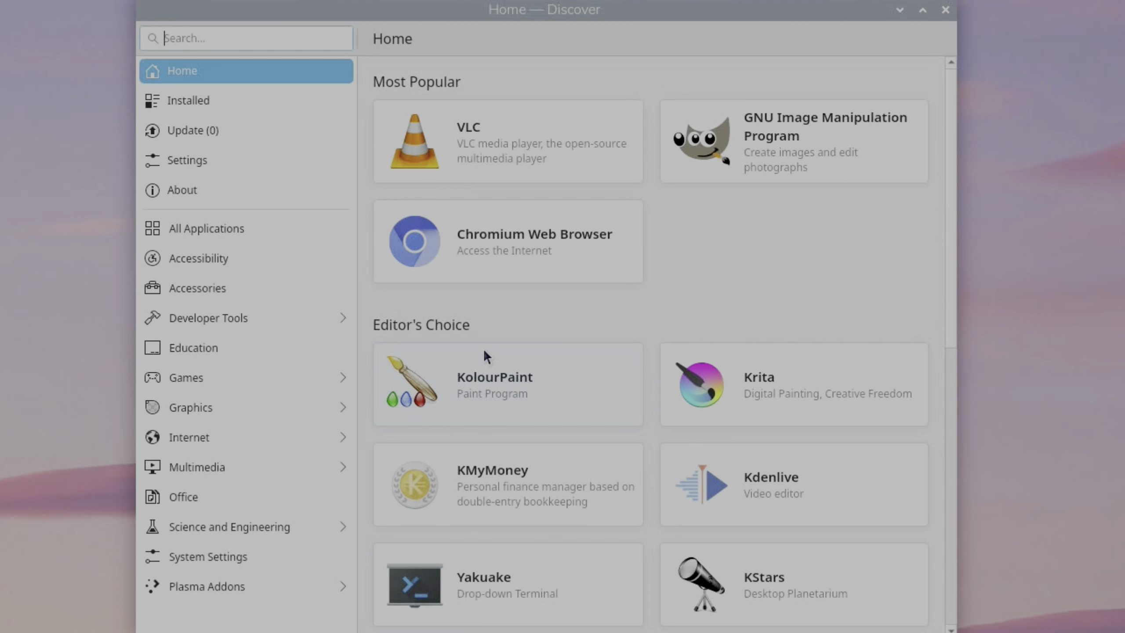
- Browse Internet > Web Browsers and maximize the Discover window
click(225, 441)
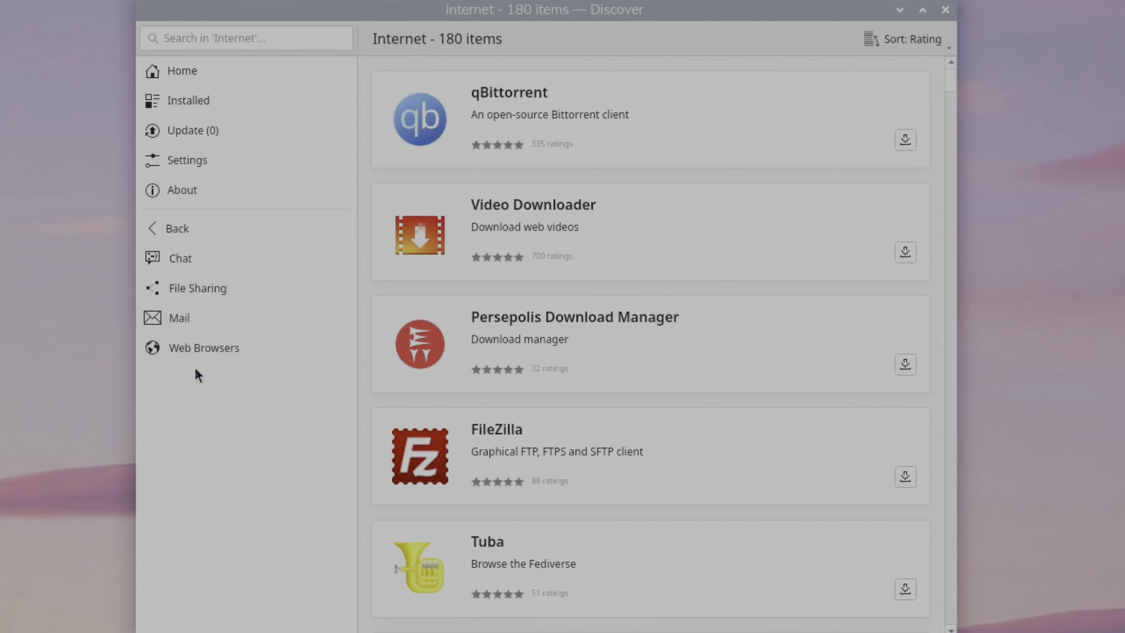
click(195, 357)
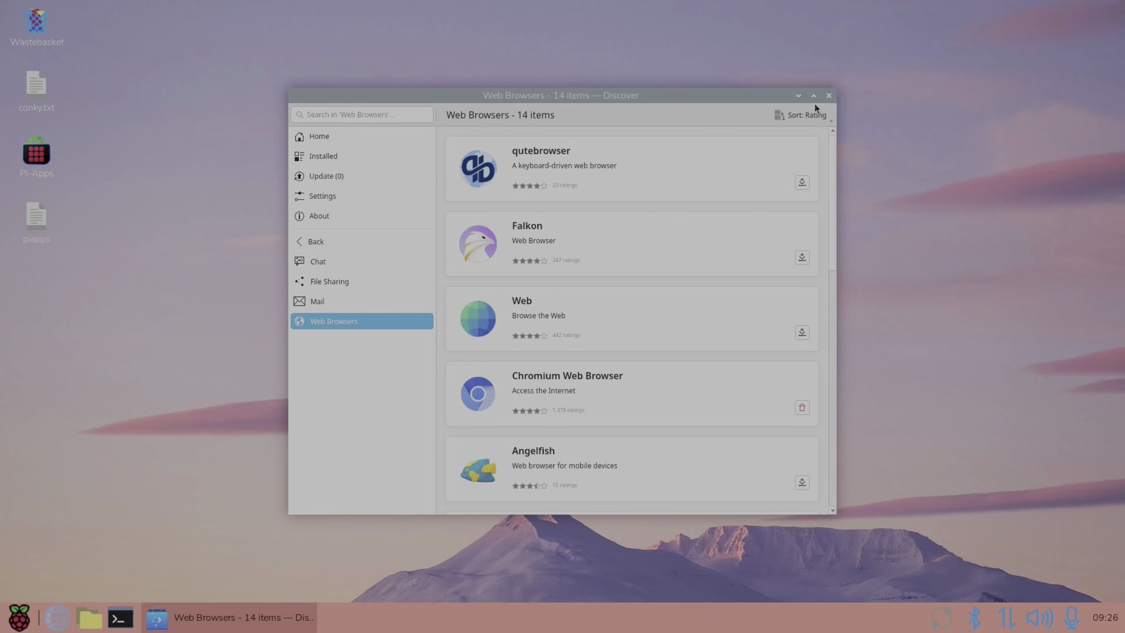
click(814, 98)
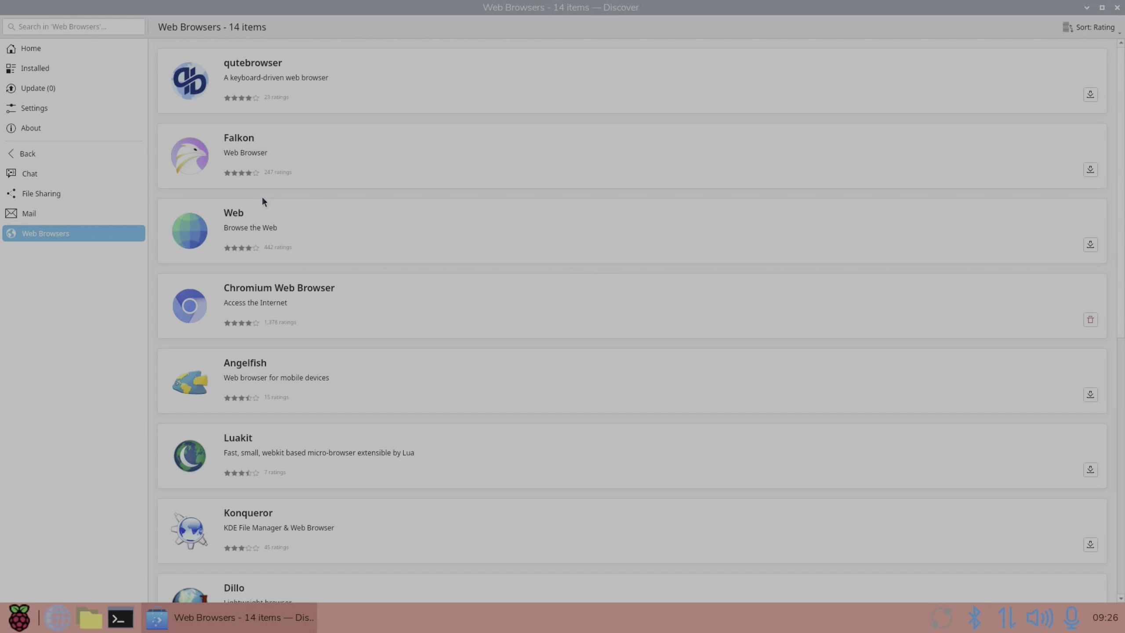
- Open Falkon's page, check its dependencies, then visit the falkon.org project website
click(298, 171)
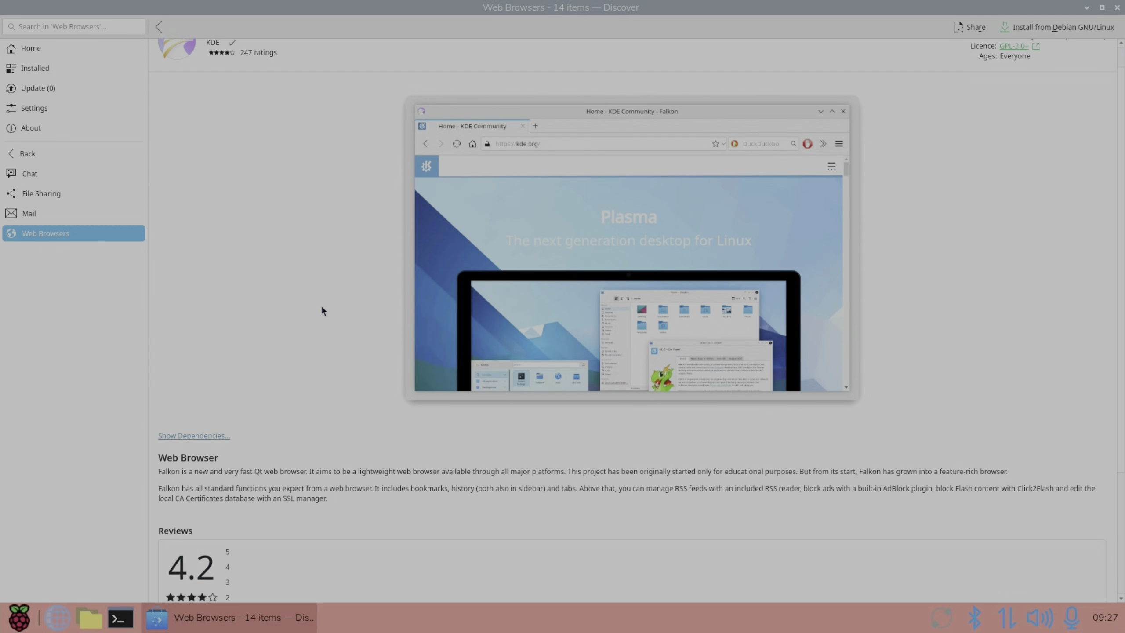
click(198, 429)
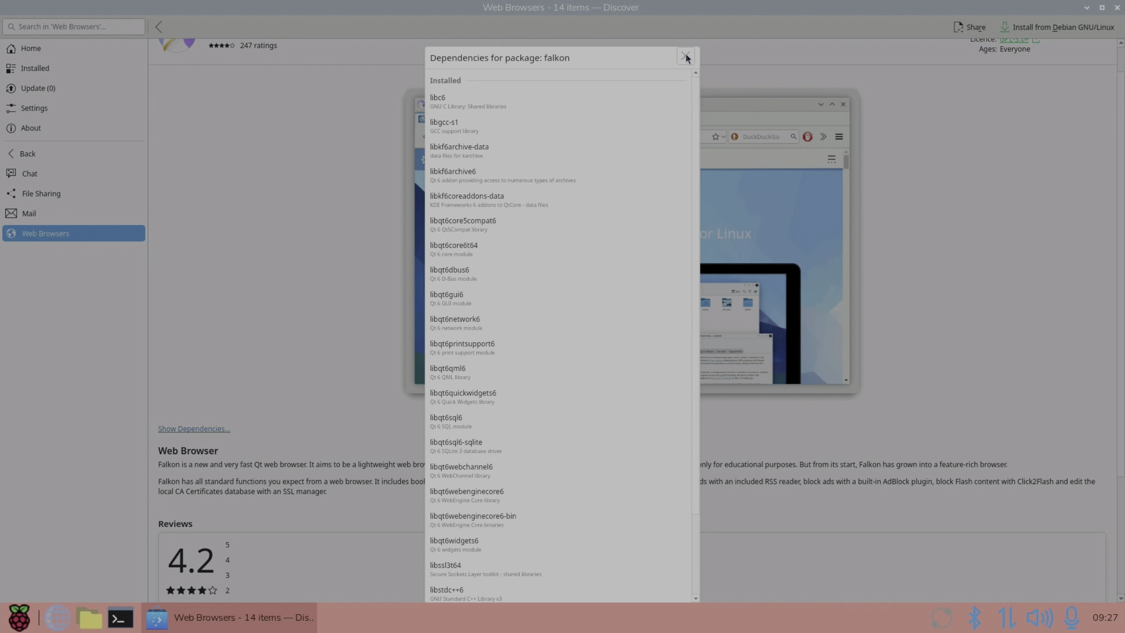
click(686, 56)
scroll(196, 234, down, 5)
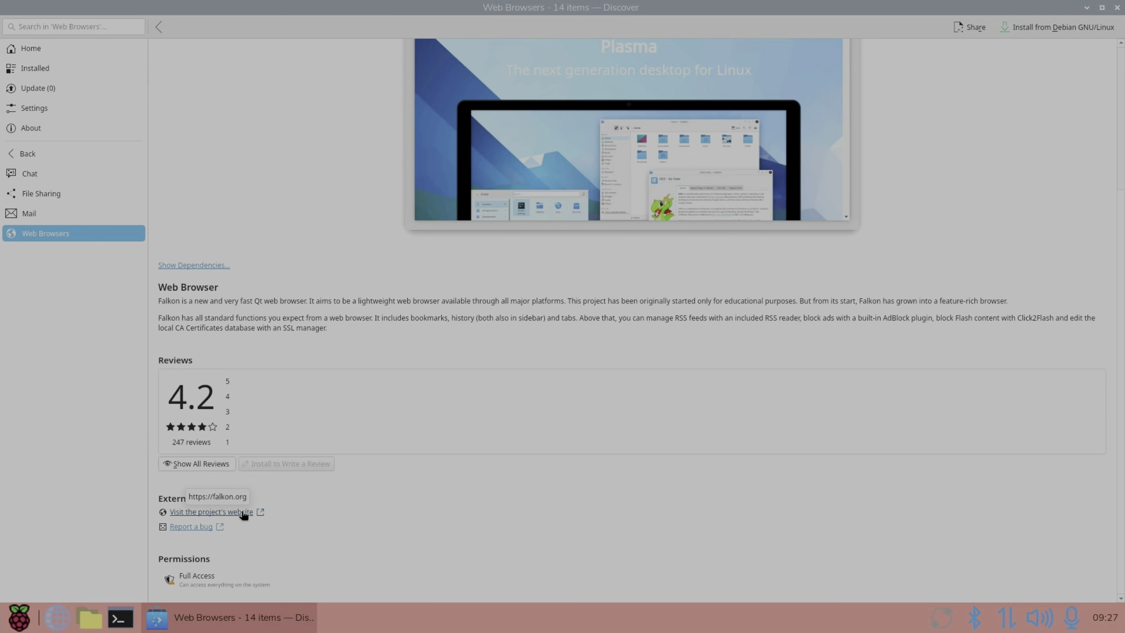
click(243, 513)
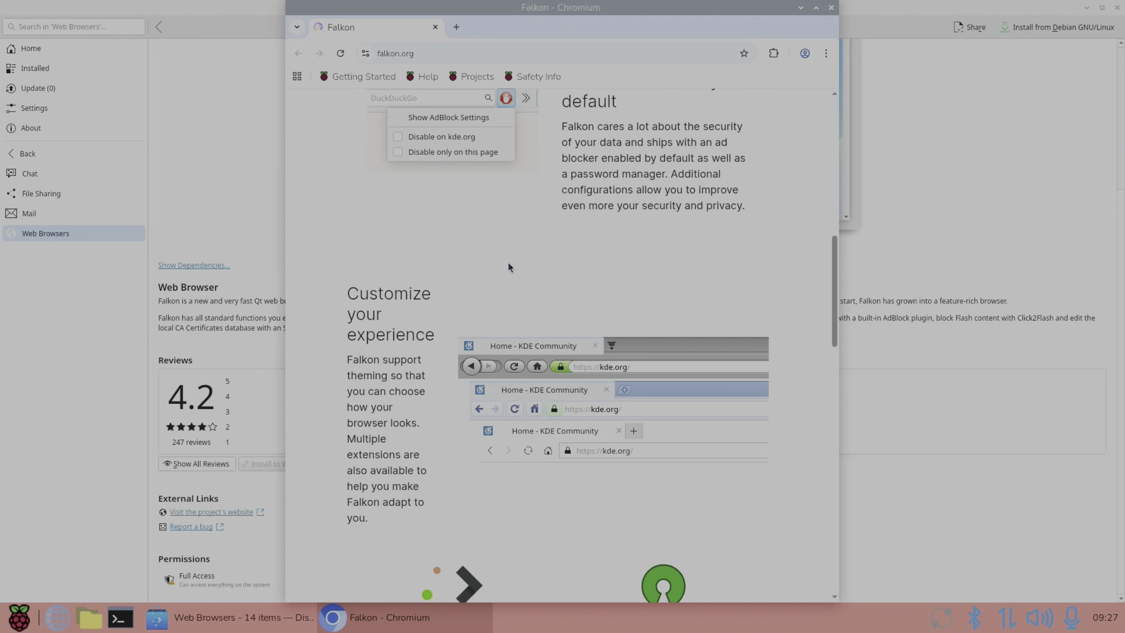
scroll(509, 266, down, 20)
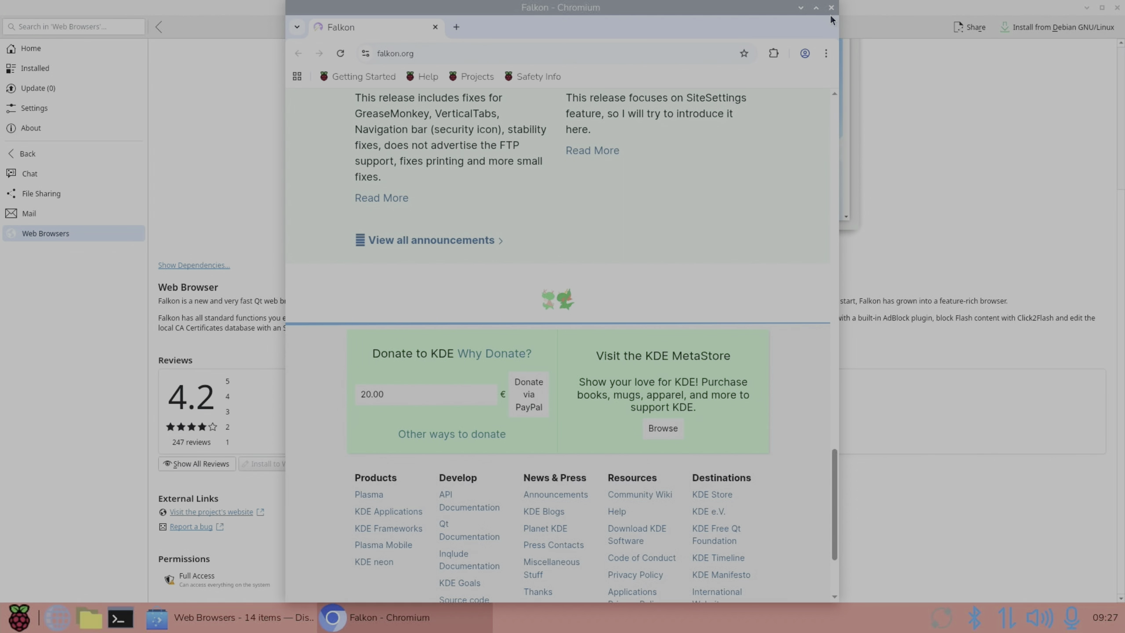
- Close the falkon.org browser window
click(831, 7)
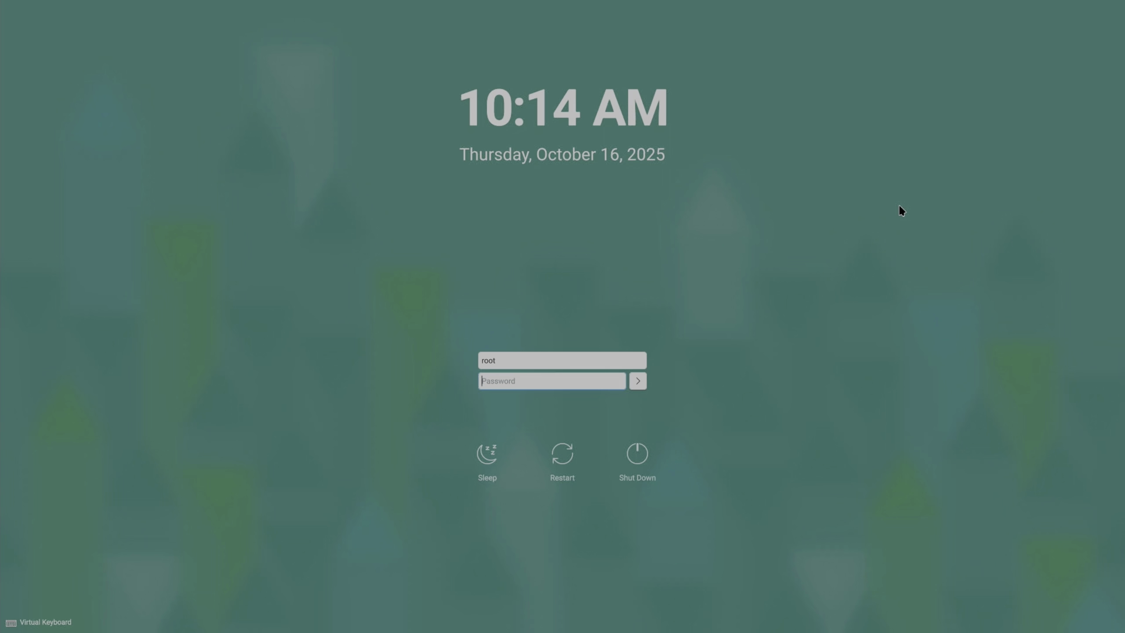
- Log in with the root password and run 'sudo zypper install xmoto' in Konsole
text(•••••)
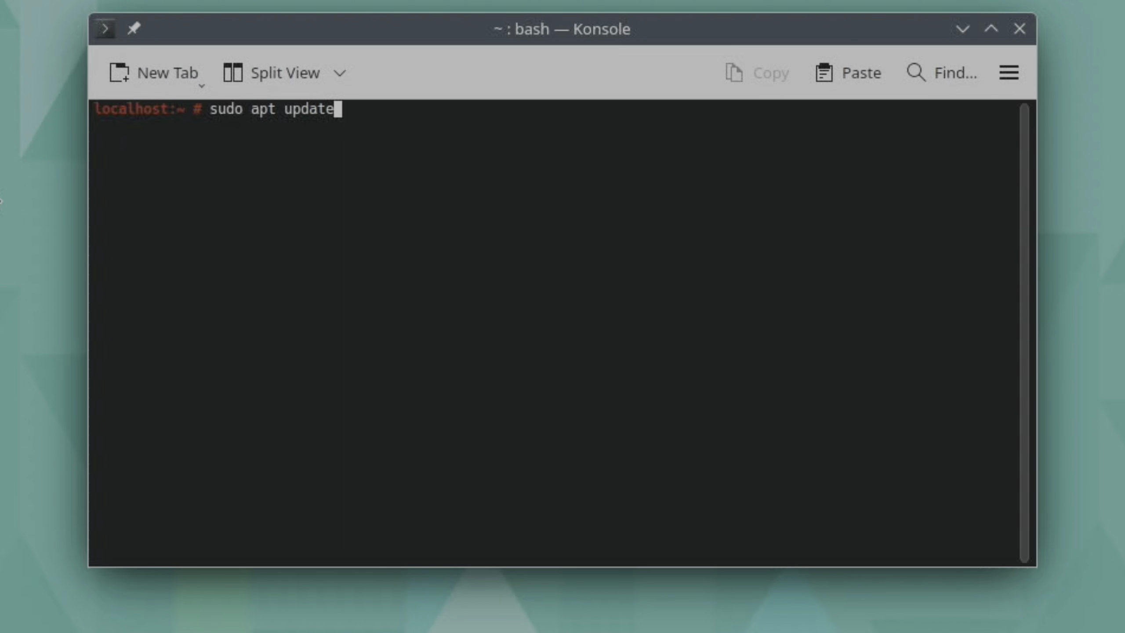
key(BackSpace)
key(BackSpace)
key(BackSpace)
key(BackSpace)
key(BackSpace)
key(BackSpace)
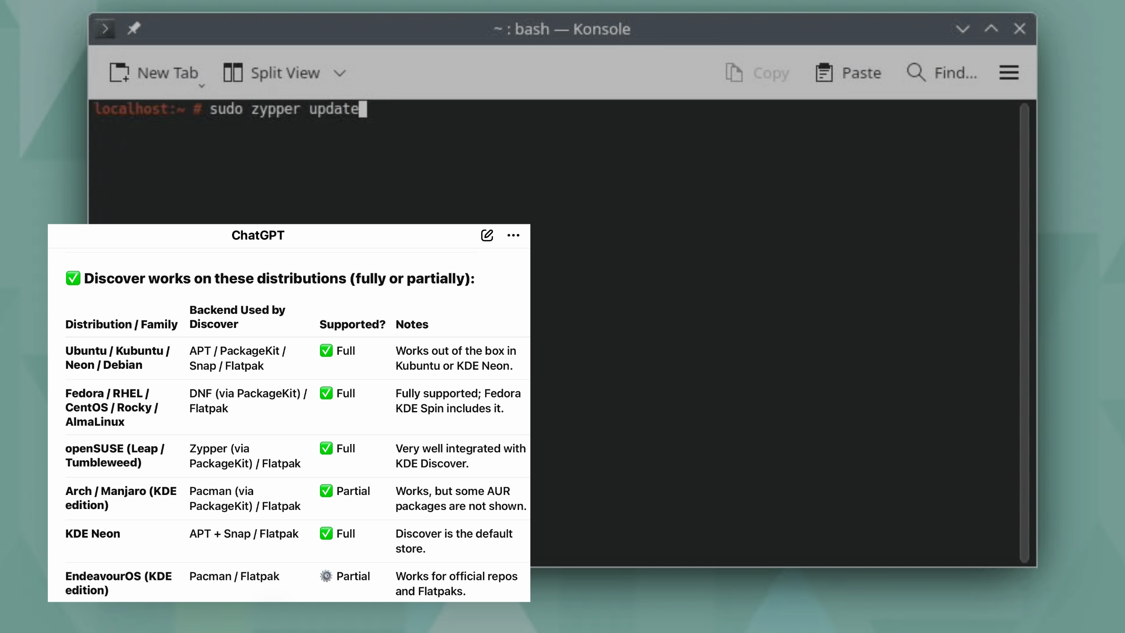
key(BackSpace)
key(BackSpace)
key(BackSpace)
key(BackSpace)
key(BackSpace)
key(BackSpace)
text(install xmoto)
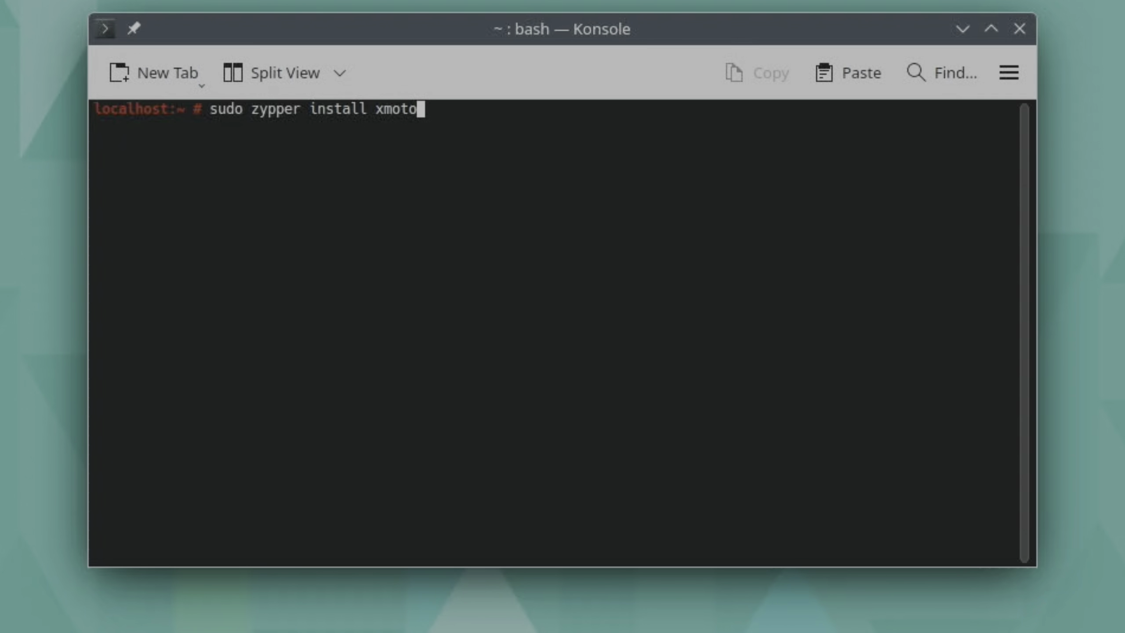
key(Return)
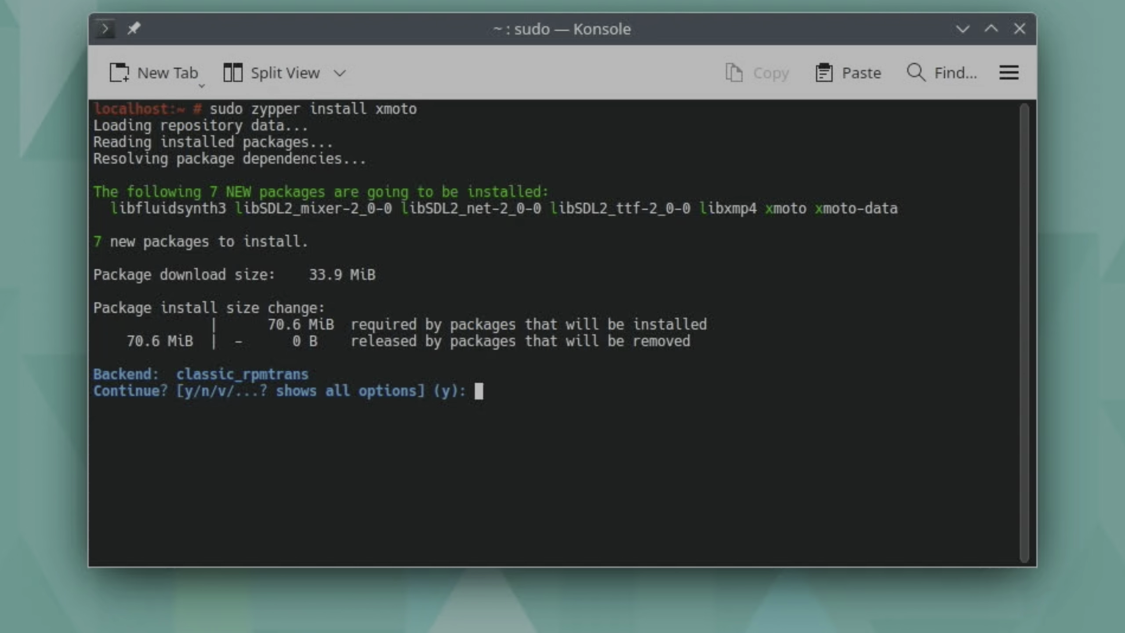
- Close Konsole despite its running process, then open Global Theme settings by searching 'theme'
click(1024, 22)
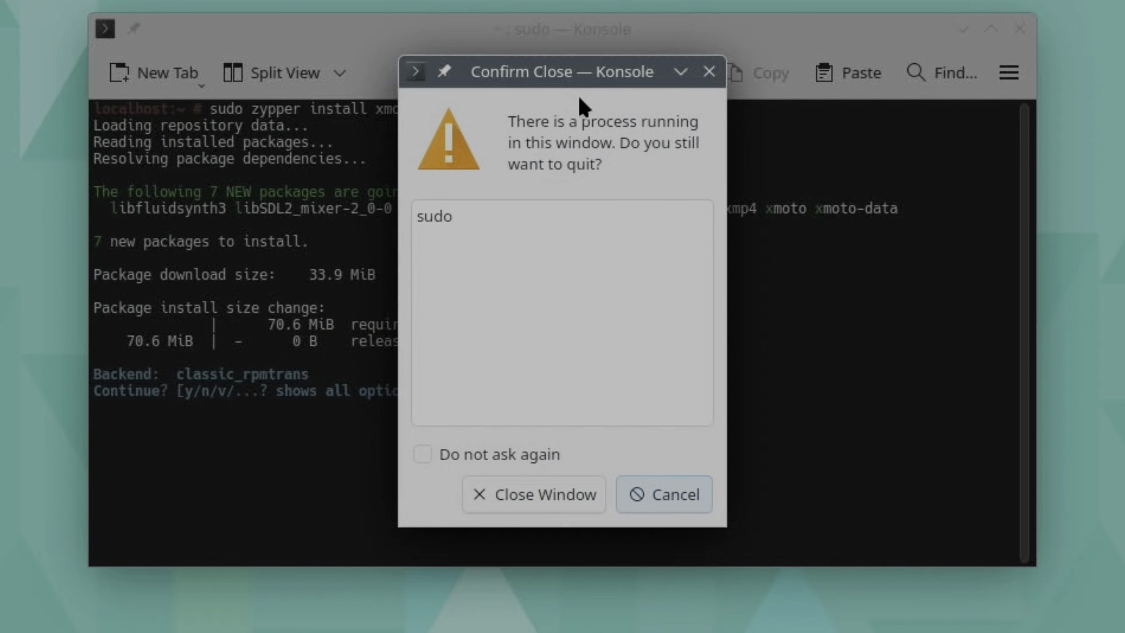
click(532, 496)
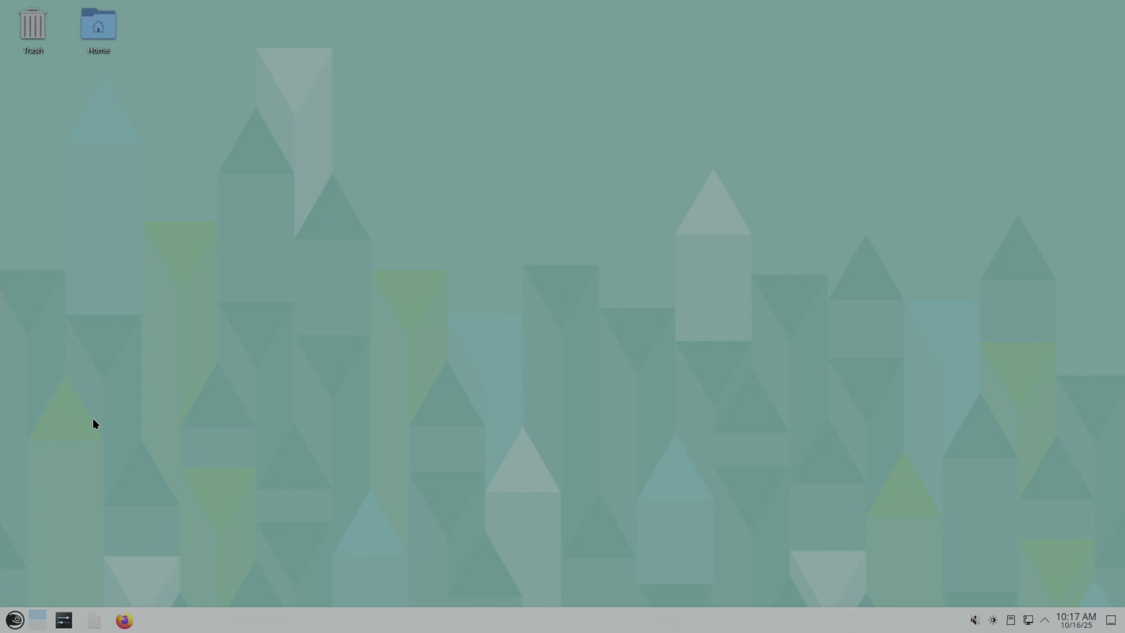
key(super)
text(themn)
key(BackSpace)
text(e)
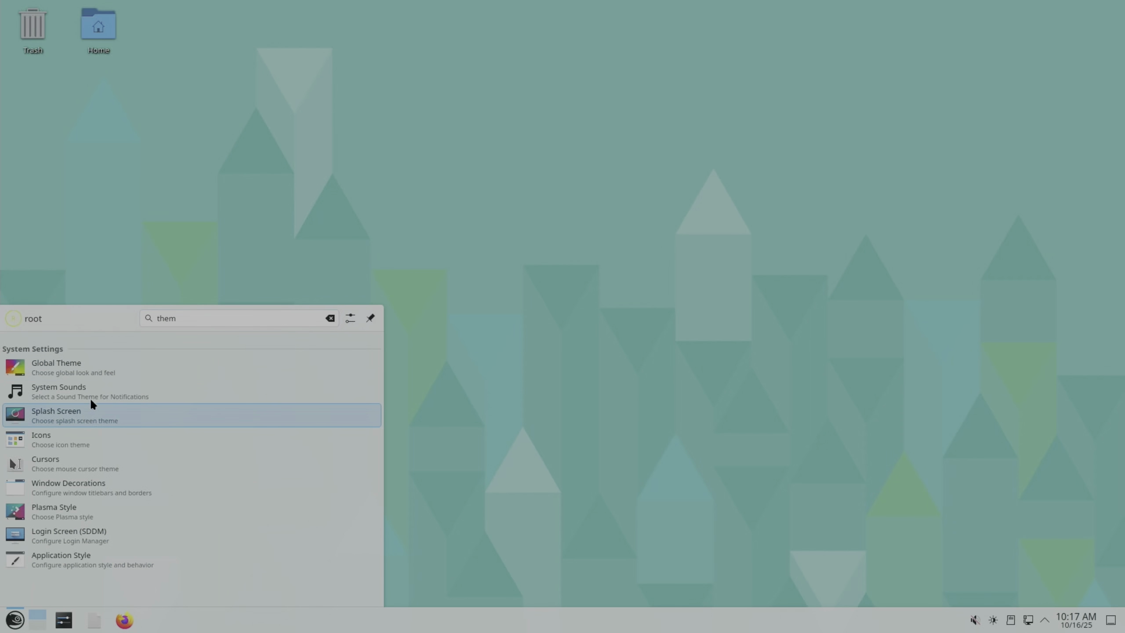
click(90, 371)
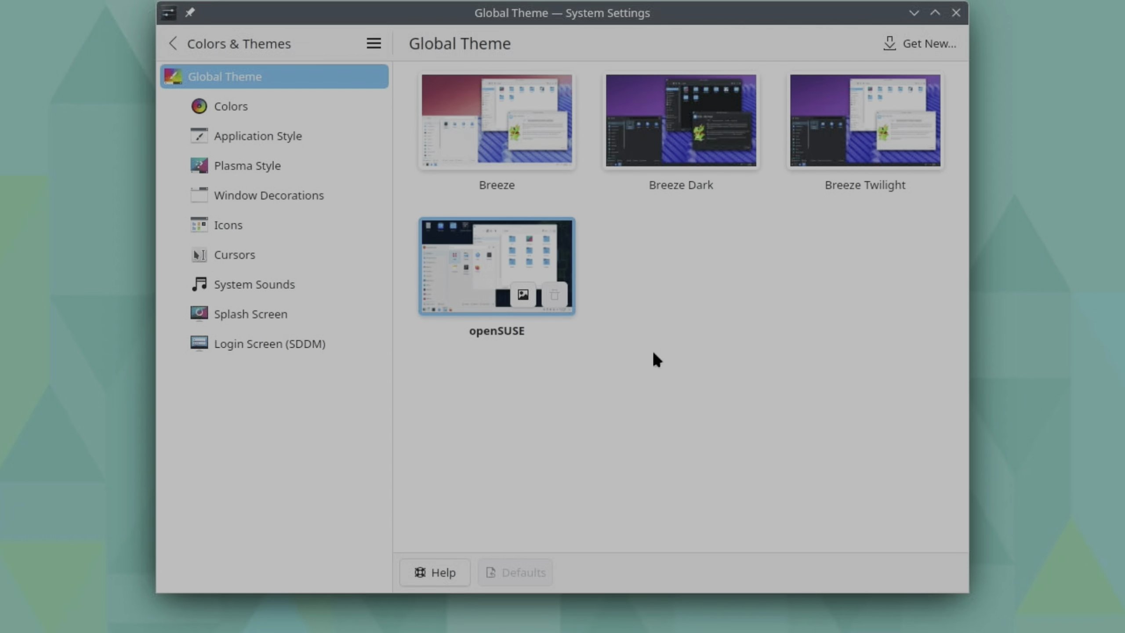
- Close System Settings, then try a 'discover' search in the launcher and clear it
click(961, 13)
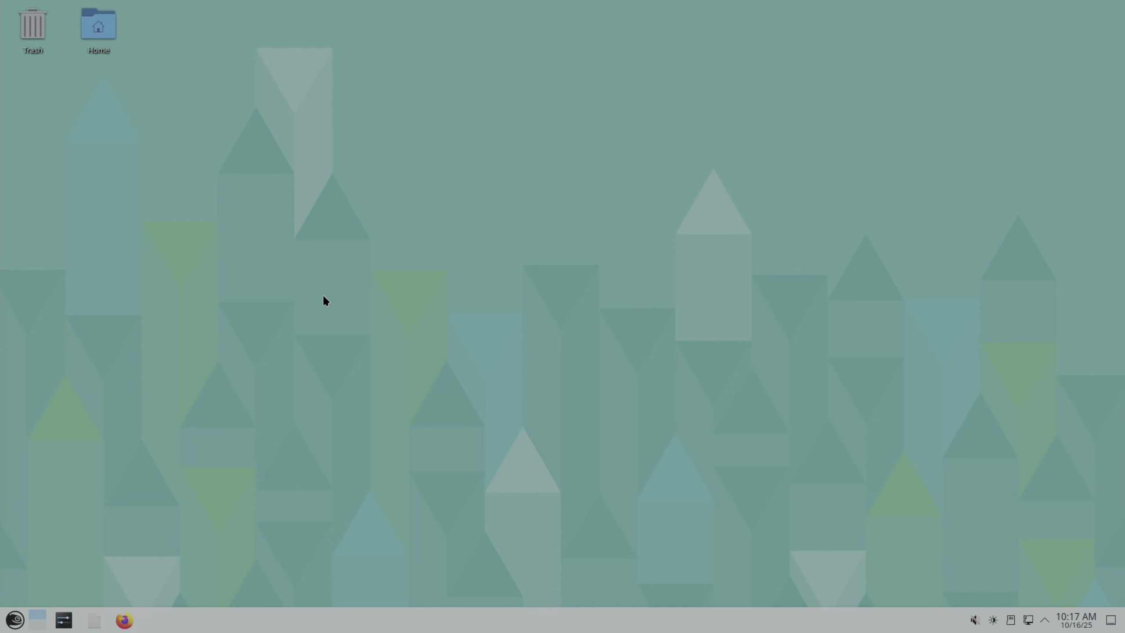
key(super)
text(disco)
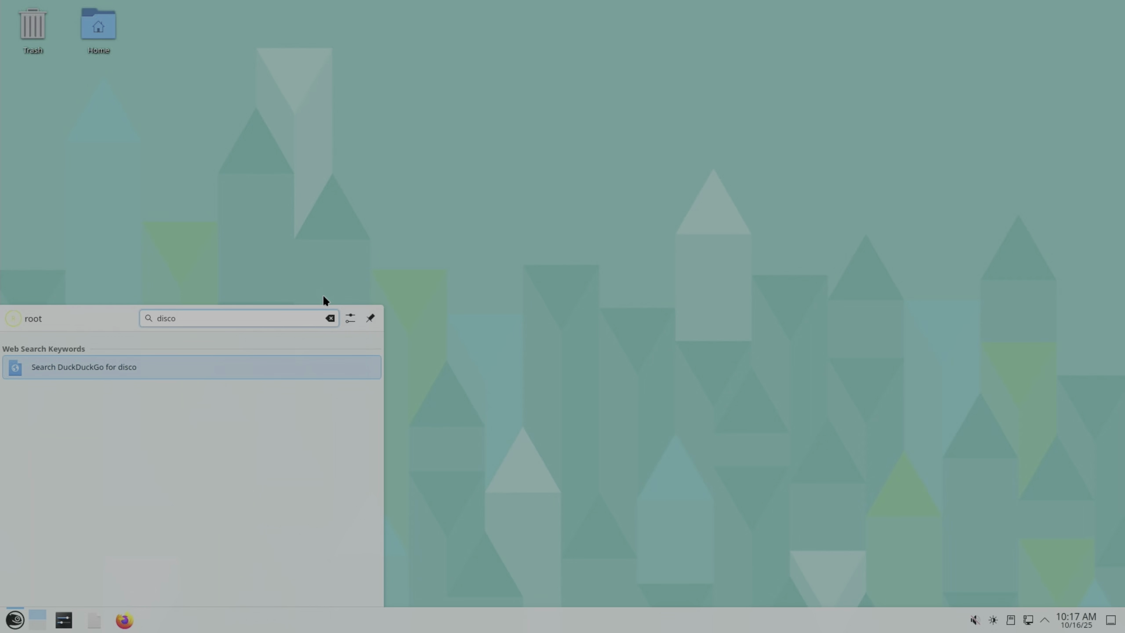
text(ver)
key(BackSpace)
key(BackSpace)
key(BackSpace)
key(BackSpace)
key(BackSpace)
key(BackSpace)
key(BackSpace)
key(BackSpace)
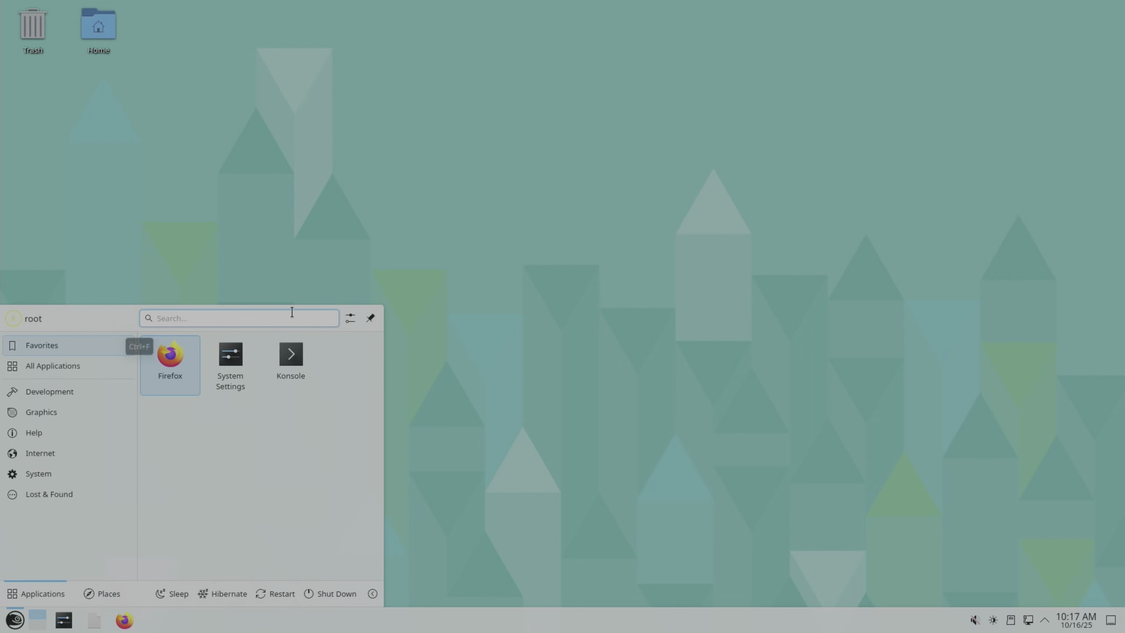
- Launch YaST Software from the launcher's All Applications list
click(109, 364)
scroll(210, 390, down, 10)
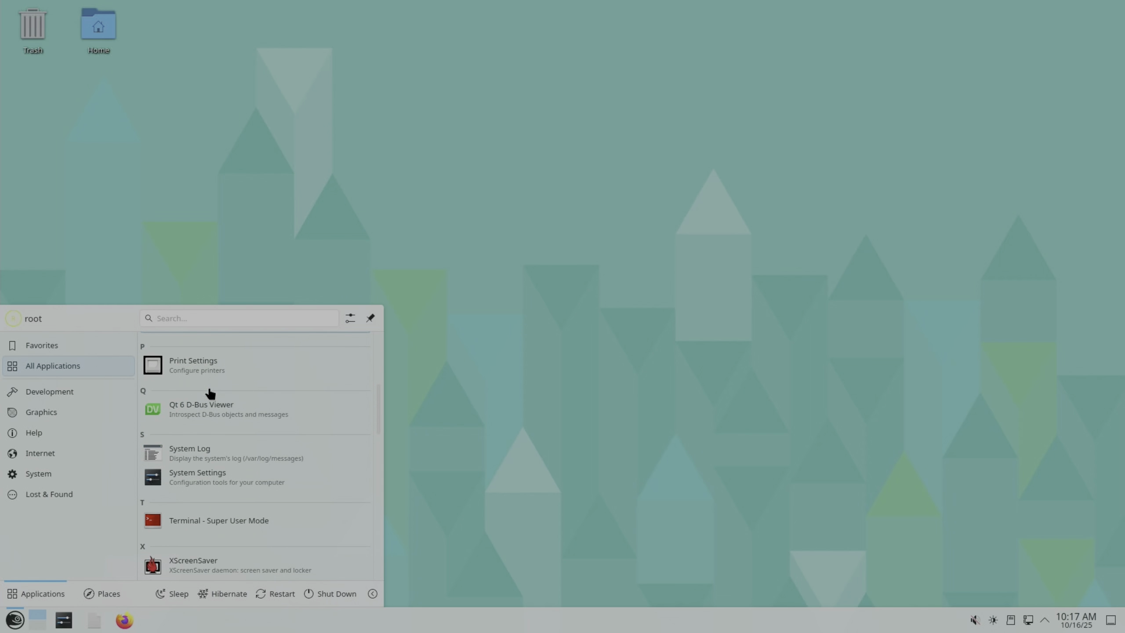
scroll(209, 389, down, 5)
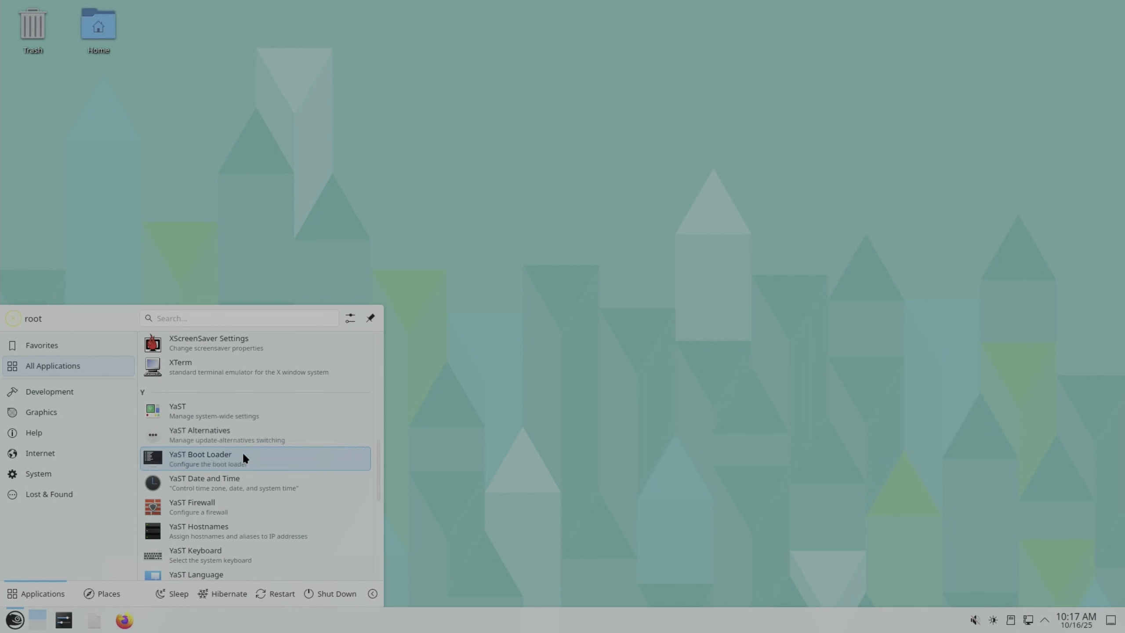
scroll(246, 454, down, 5)
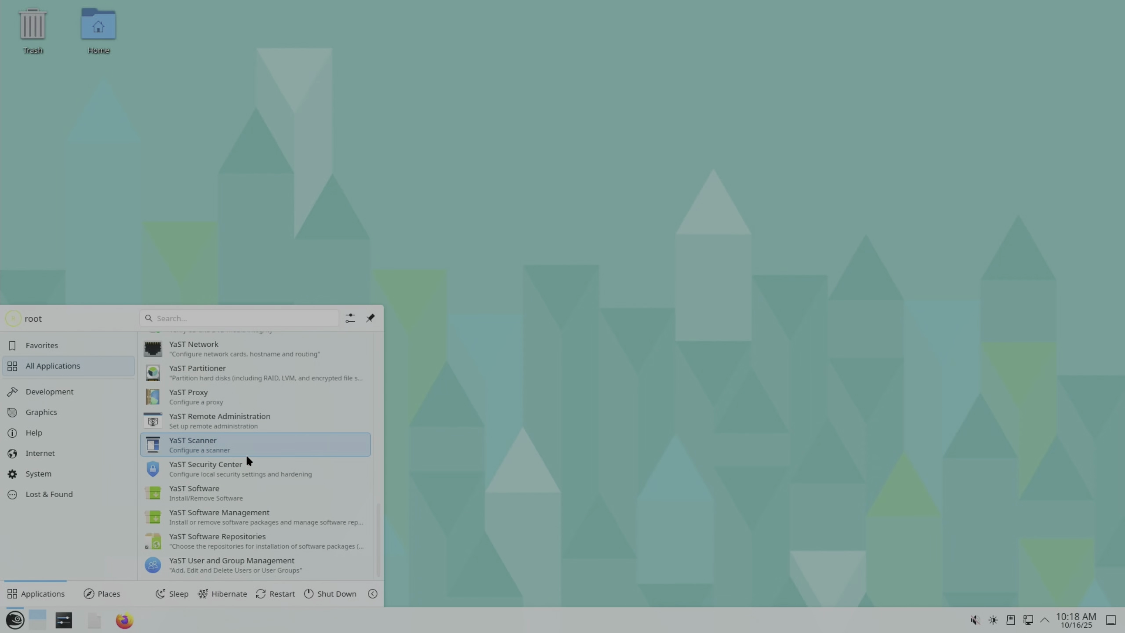
click(195, 492)
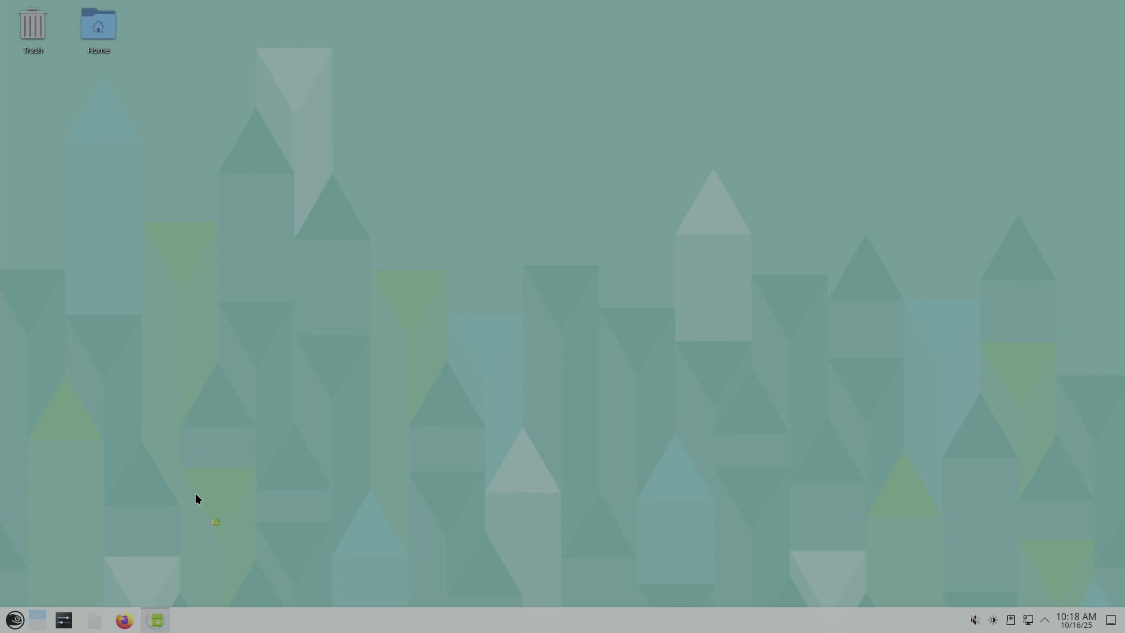
- Look through YaST's menus, then search packages for 'web browser'
click(289, 35)
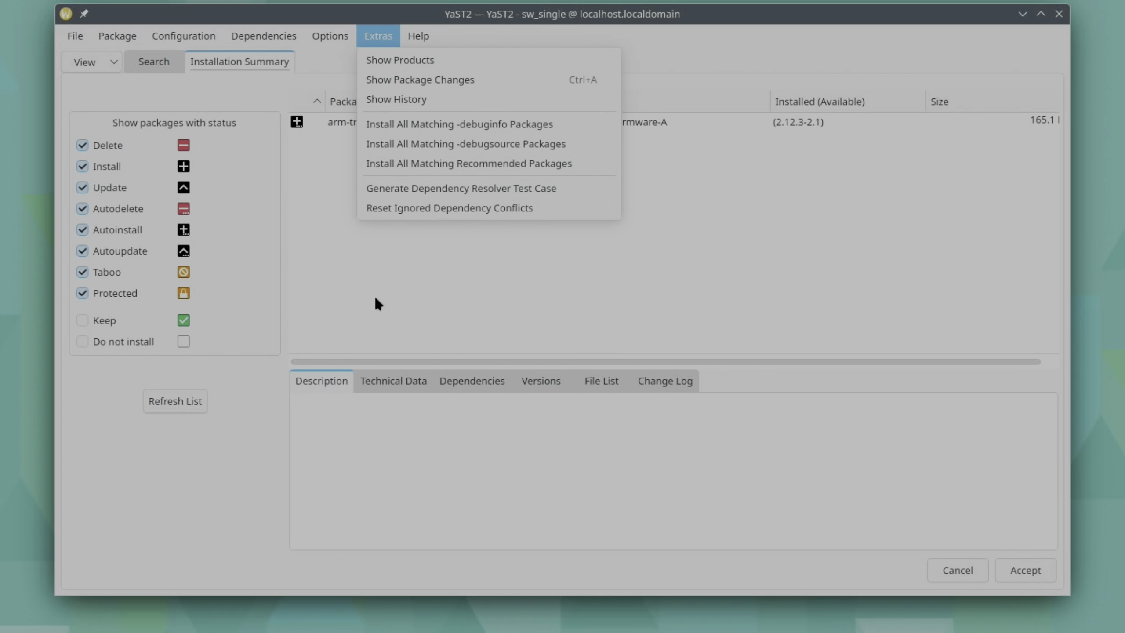
click(158, 56)
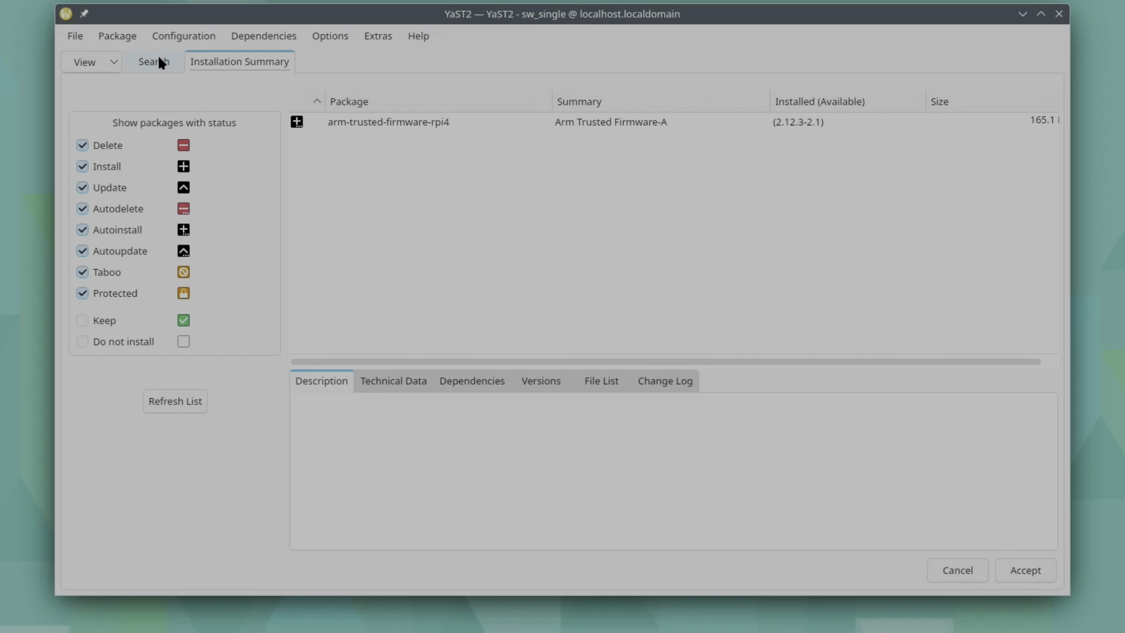
click(158, 56)
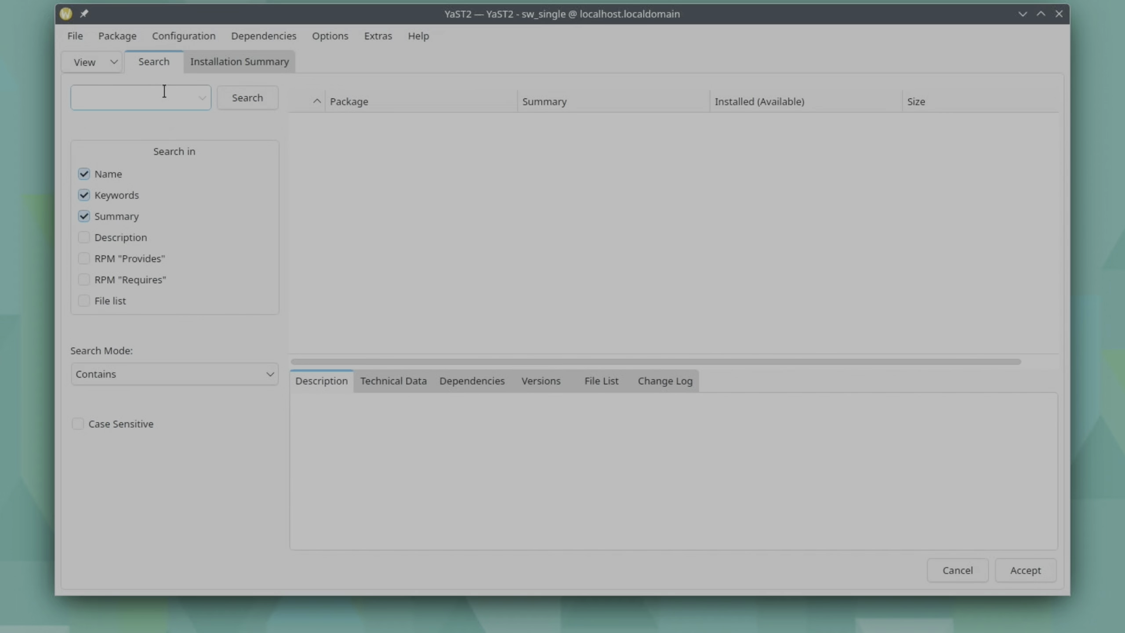
text(web browser)
key(Return)
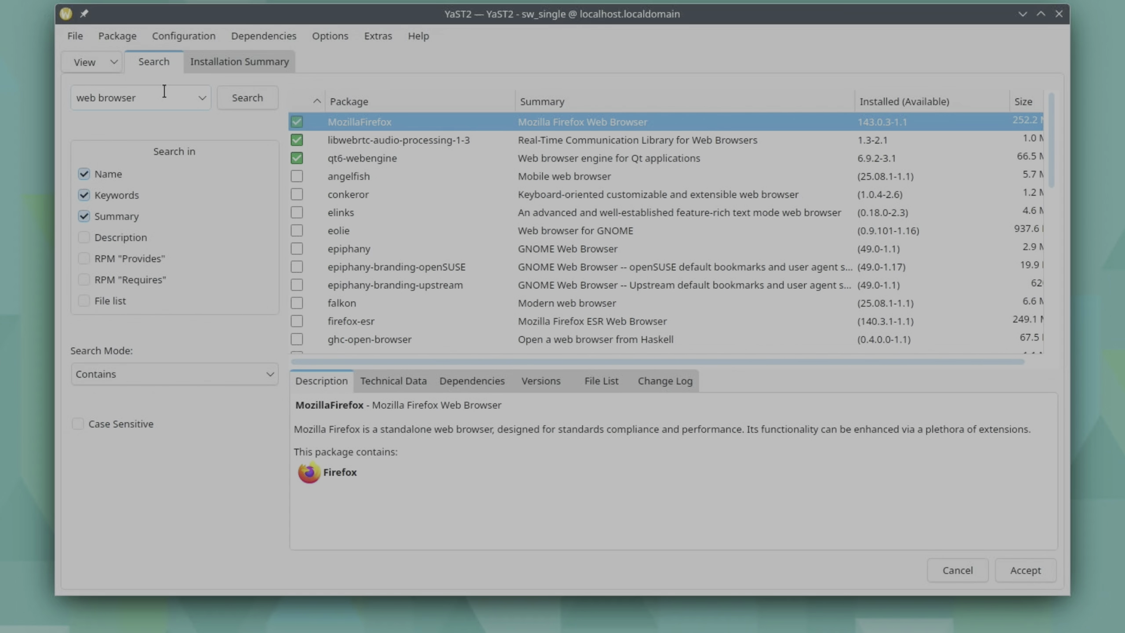
- Read the details of epiphany, its openSUSE and upstream branding packages, and firefox-esr
click(554, 248)
click(568, 265)
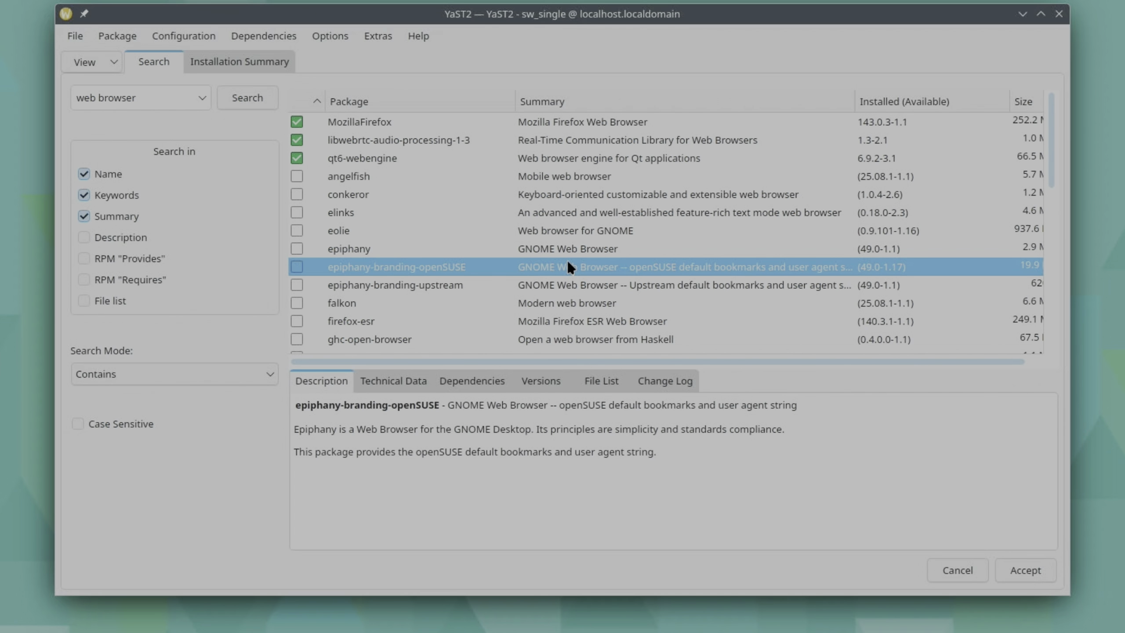
click(571, 285)
click(573, 315)
scroll(589, 320, down, 1)
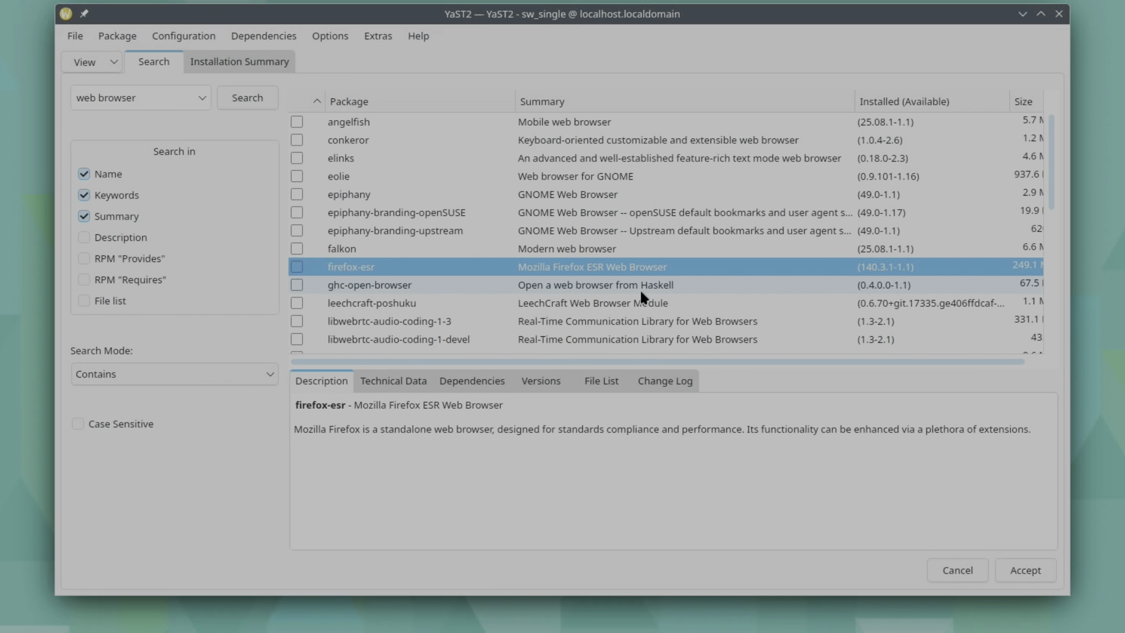
scroll(503, 338, down, 2)
scroll(502, 338, up, 2)
scroll(504, 341, up, 1)
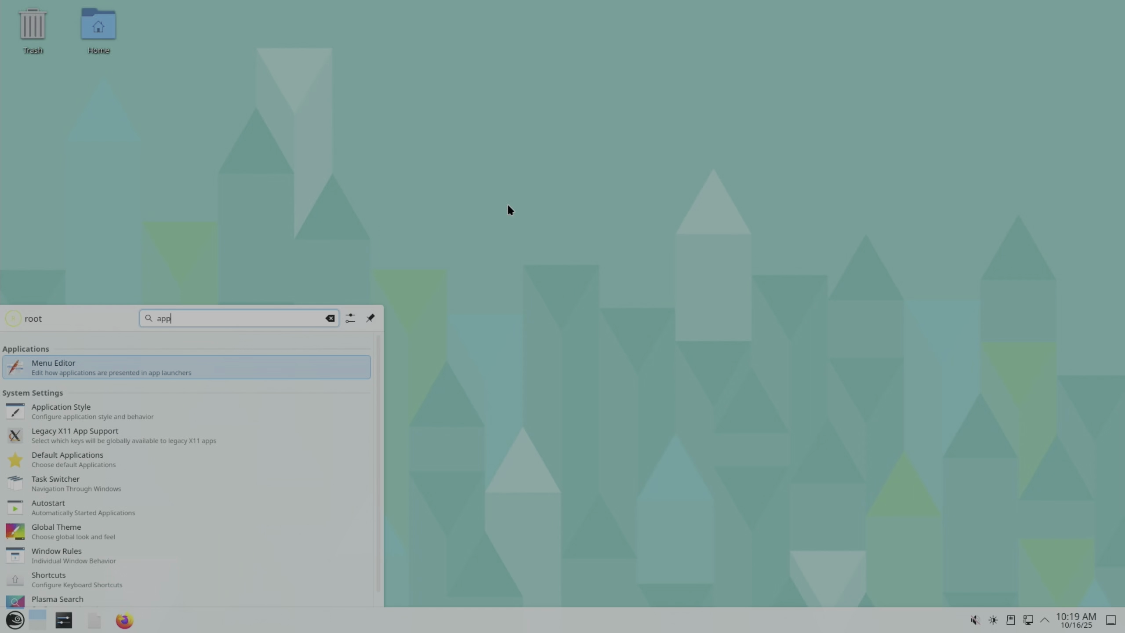
- Try 'soft' and 'program' launcher searches, close the launcher, and show the desktop menu's Create New options
key(BackSpace)
key(BackSpace)
key(BackSpace)
text(so)
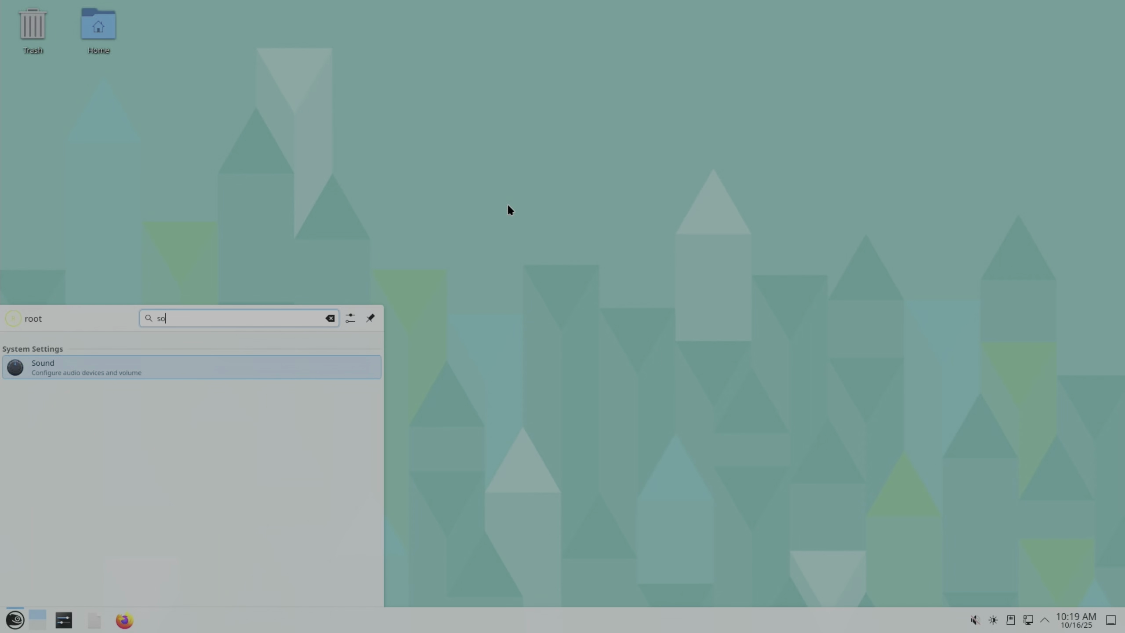
text(ft)
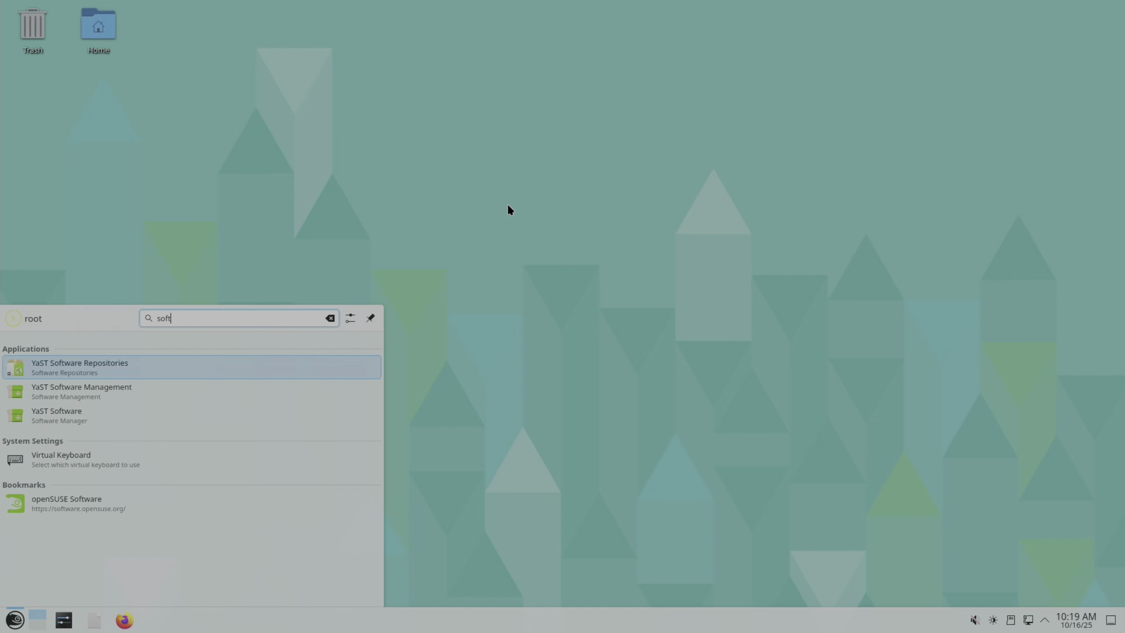
key(Escape)
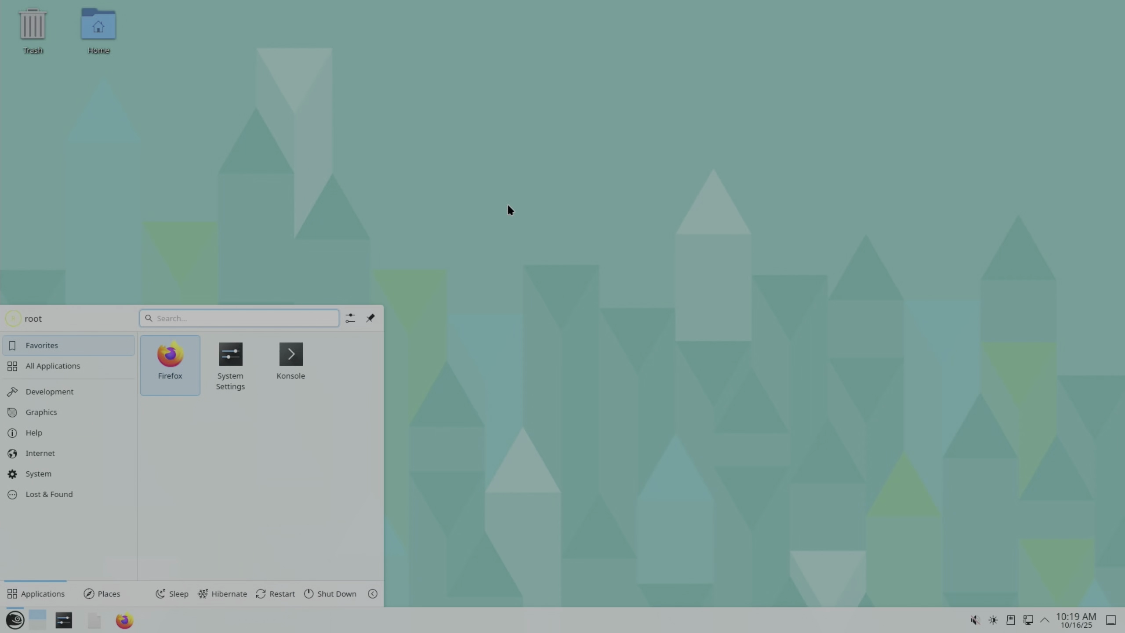
text(pro)
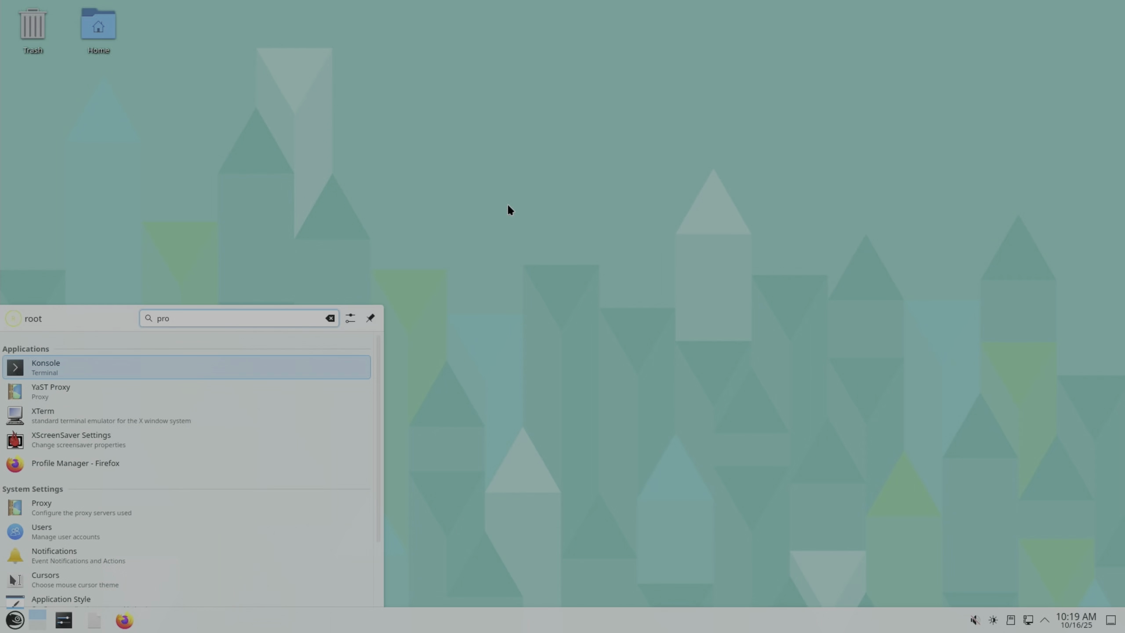
text(gram)
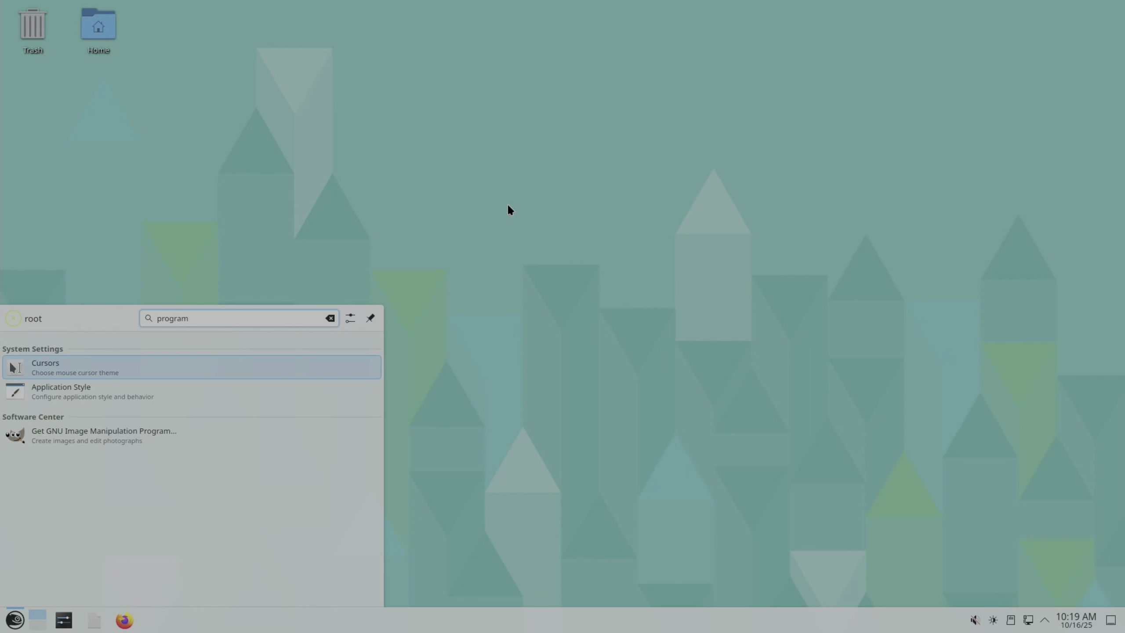
key(BackSpace)
key(BackSpace)
key(BackSpace)
key(BackSpace)
key(BackSpace)
key(BackSpace)
key(BackSpace)
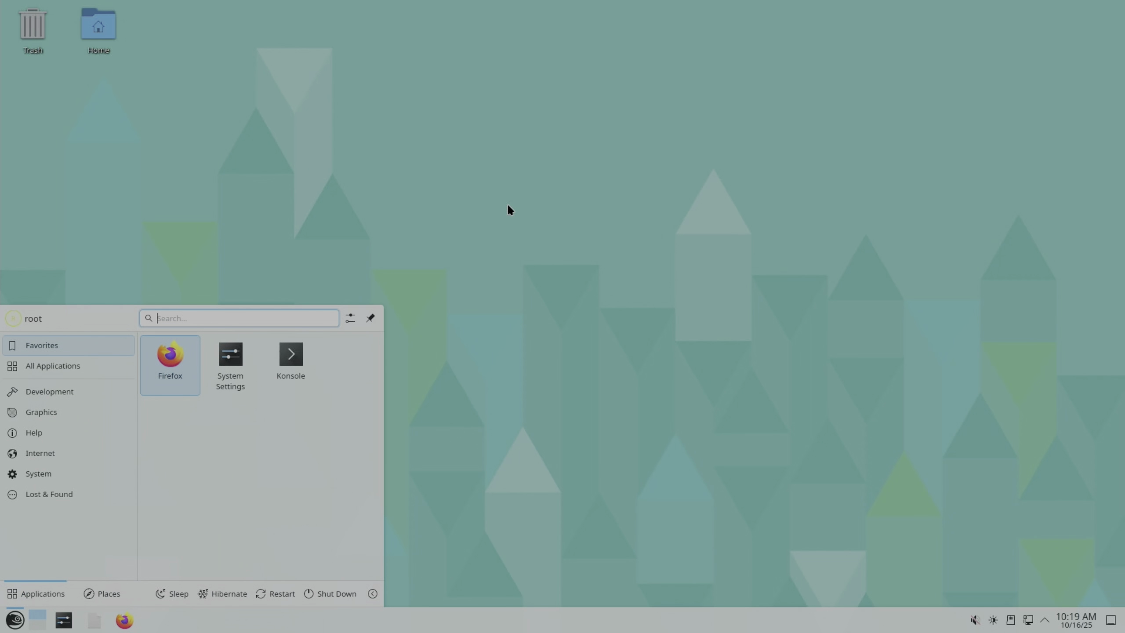
key(Escape)
right_click(516, 306)
mouse_move(525, 320)
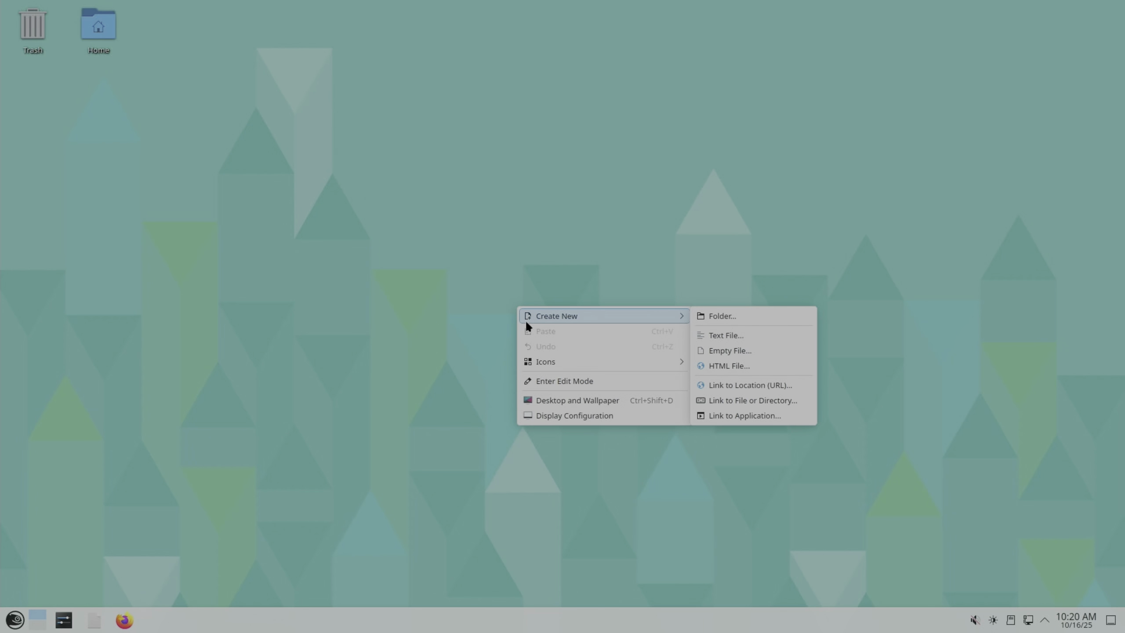
- Dismiss the desktop menu and bring up the shut-down options from the launcher
click(130, 510)
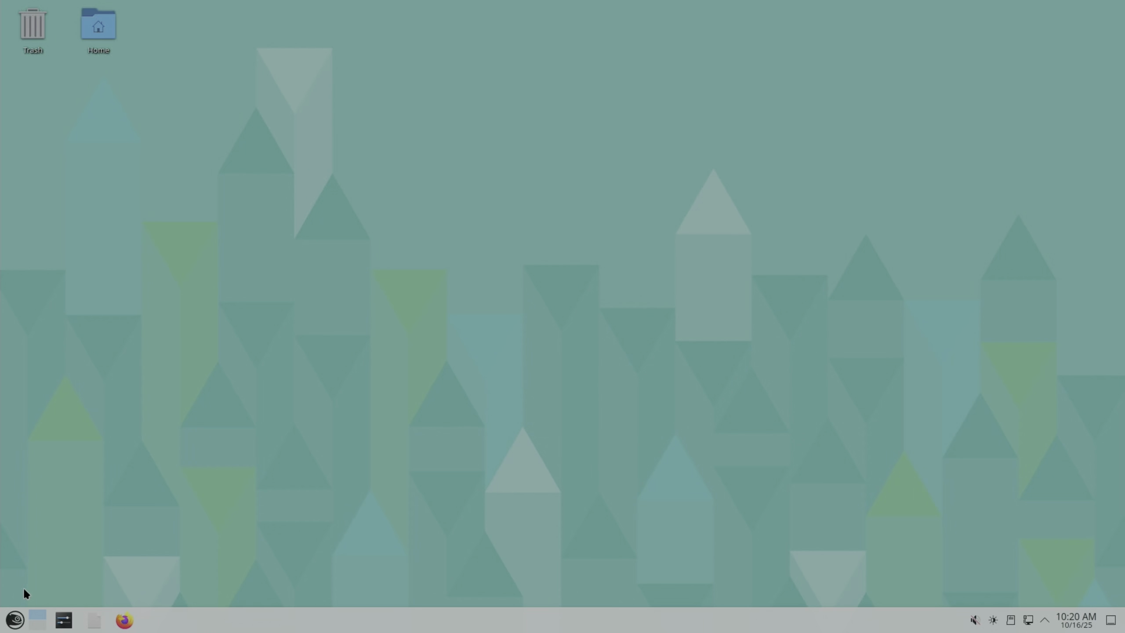
click(15, 619)
click(364, 610)
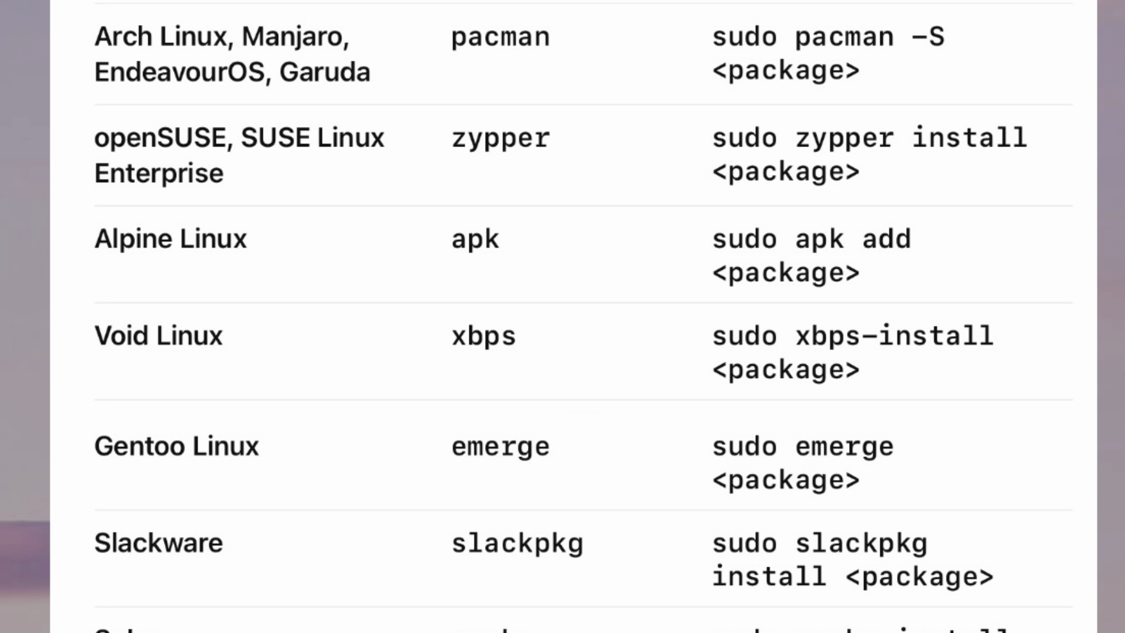
- Scroll through the It's FOSS article on a universal Linux packaging format
scroll(562, 316, down, 10)
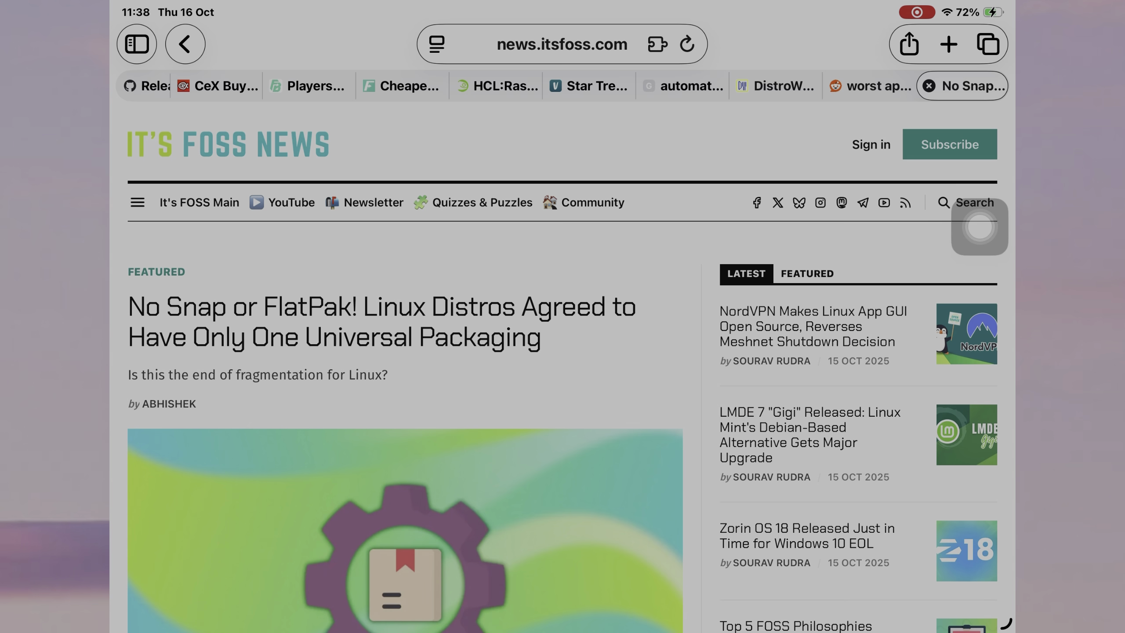
scroll(563, 328, down, 5)
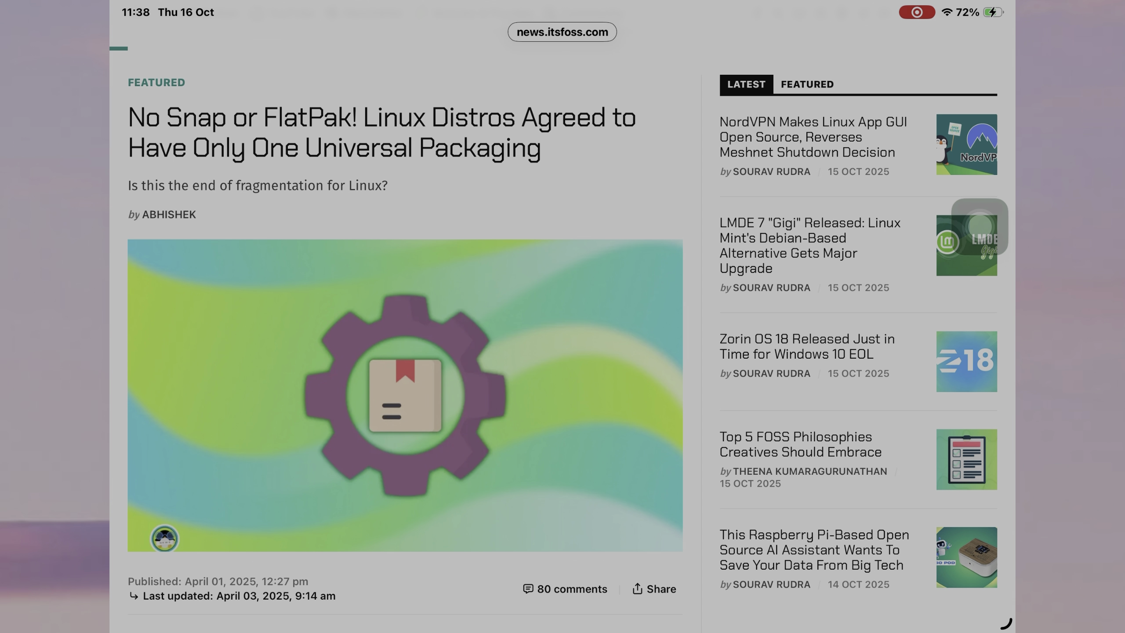
scroll(405, 327, down, 10)
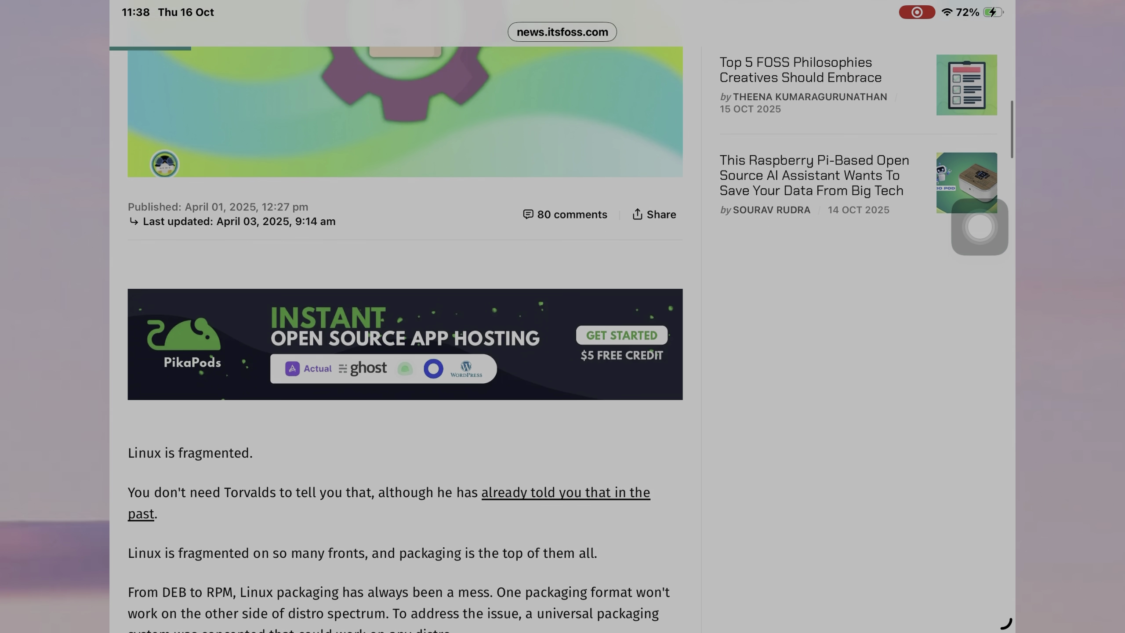
scroll(405, 328, down, 2)
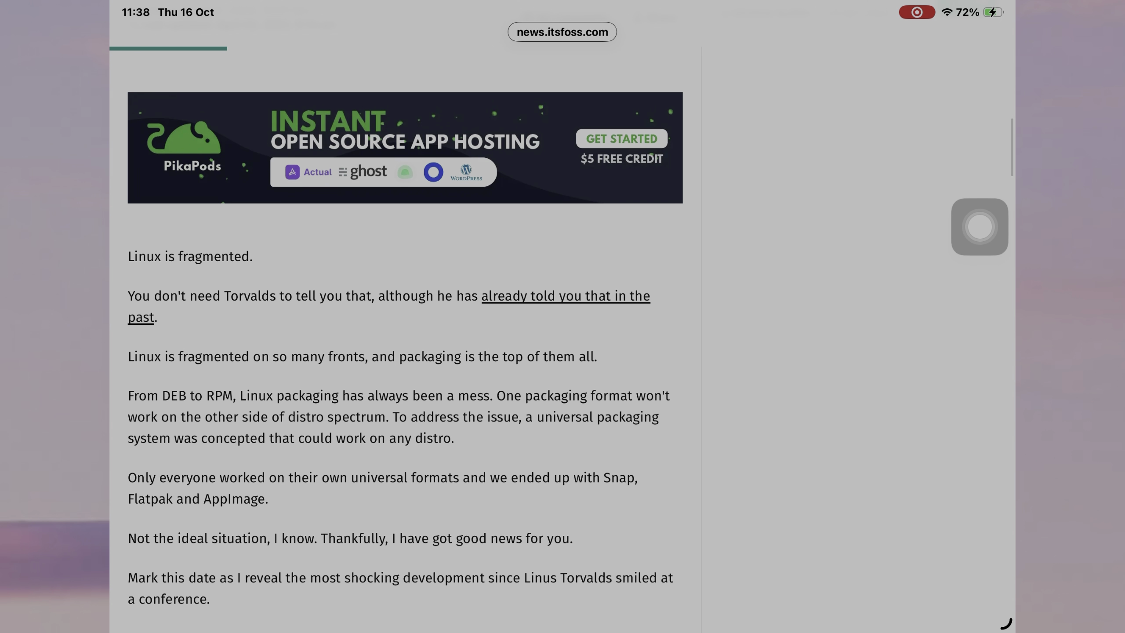
scroll(405, 327, down, 10)
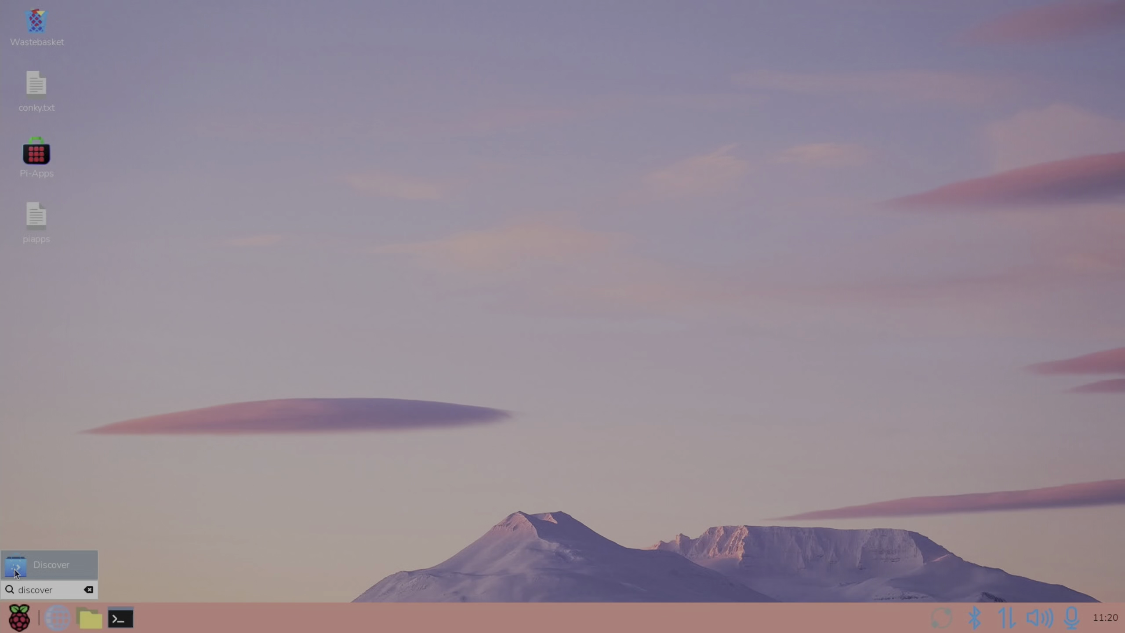
- Launch Discover and open the installed Cantarell font's details (version 0.303.1-4, 213.0 KiB)
click(15, 572)
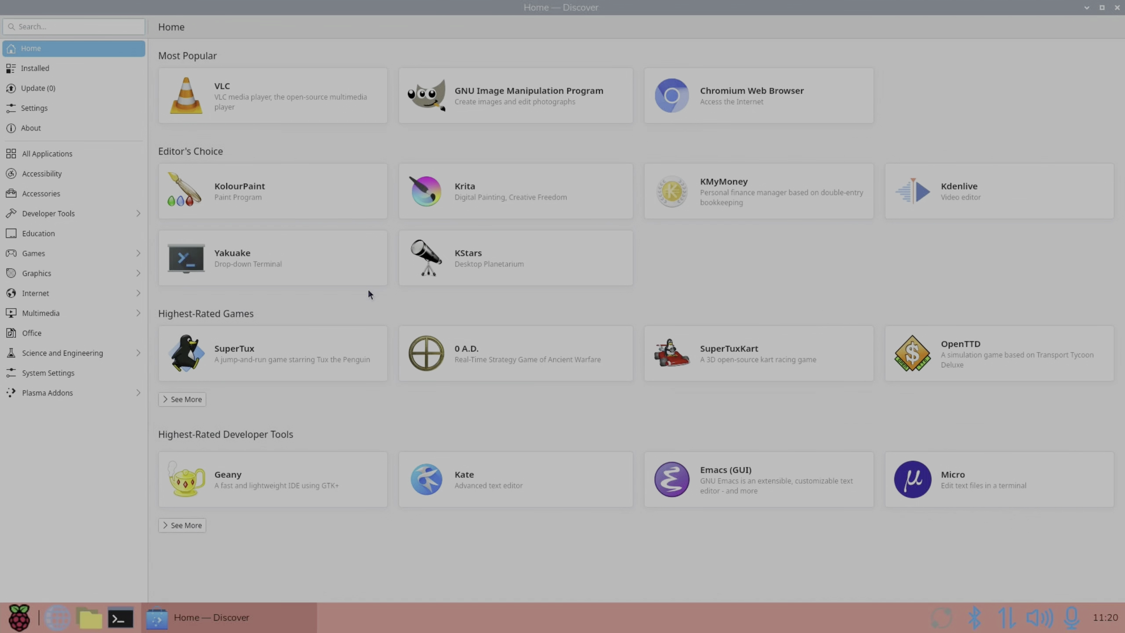
click(37, 71)
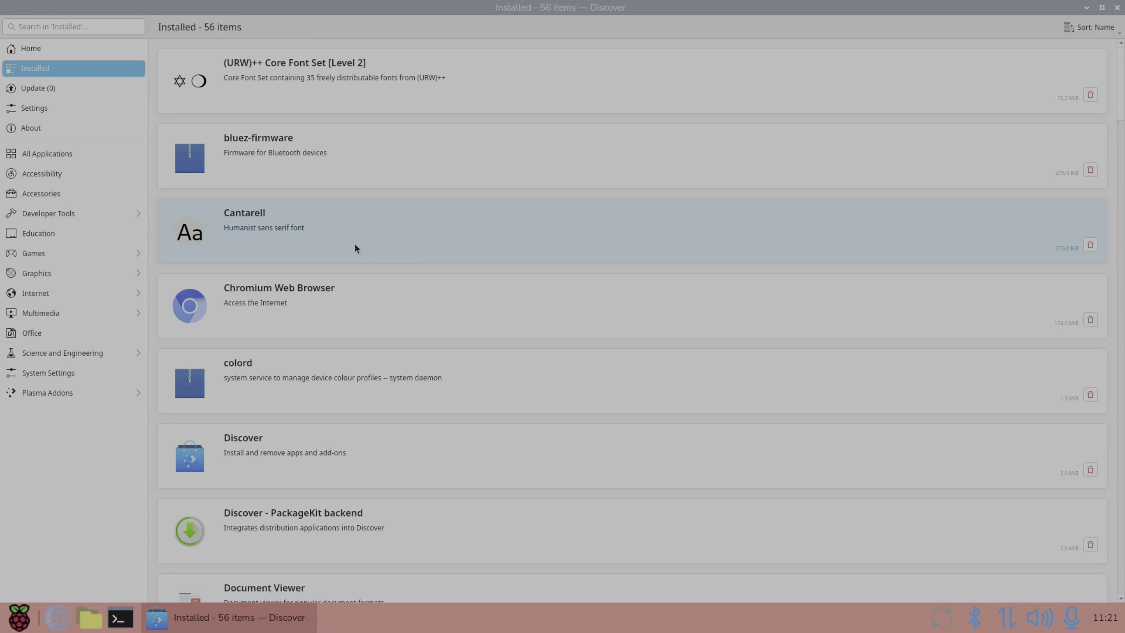
click(354, 248)
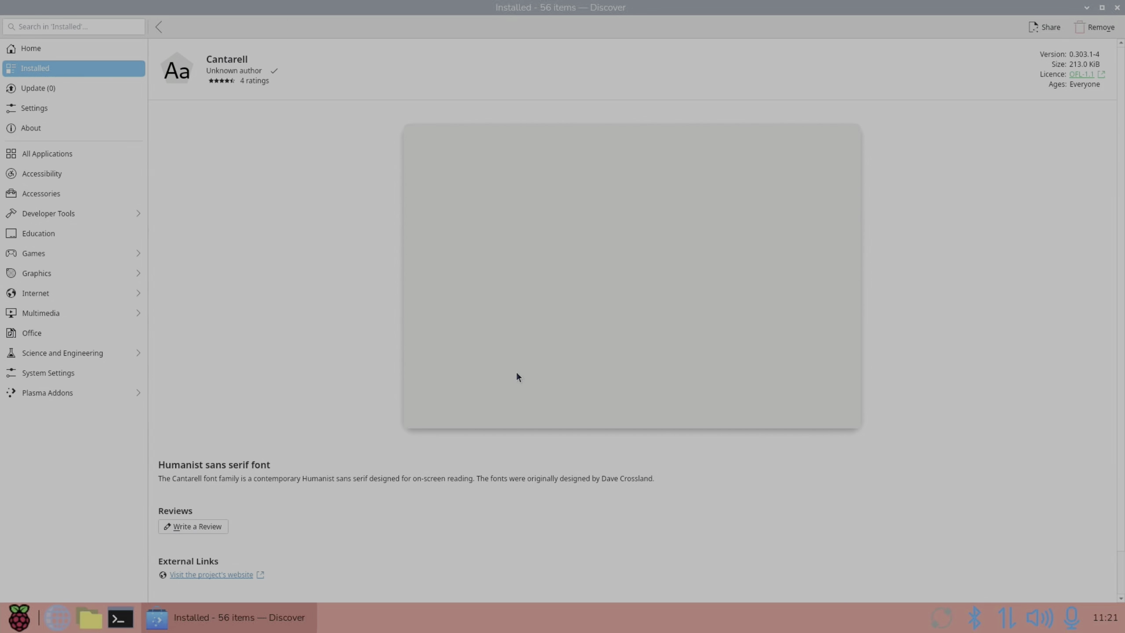
- Return to the Discover home page, open Krita, and step through its screenshots to the filter dialog
click(40, 58)
click(44, 67)
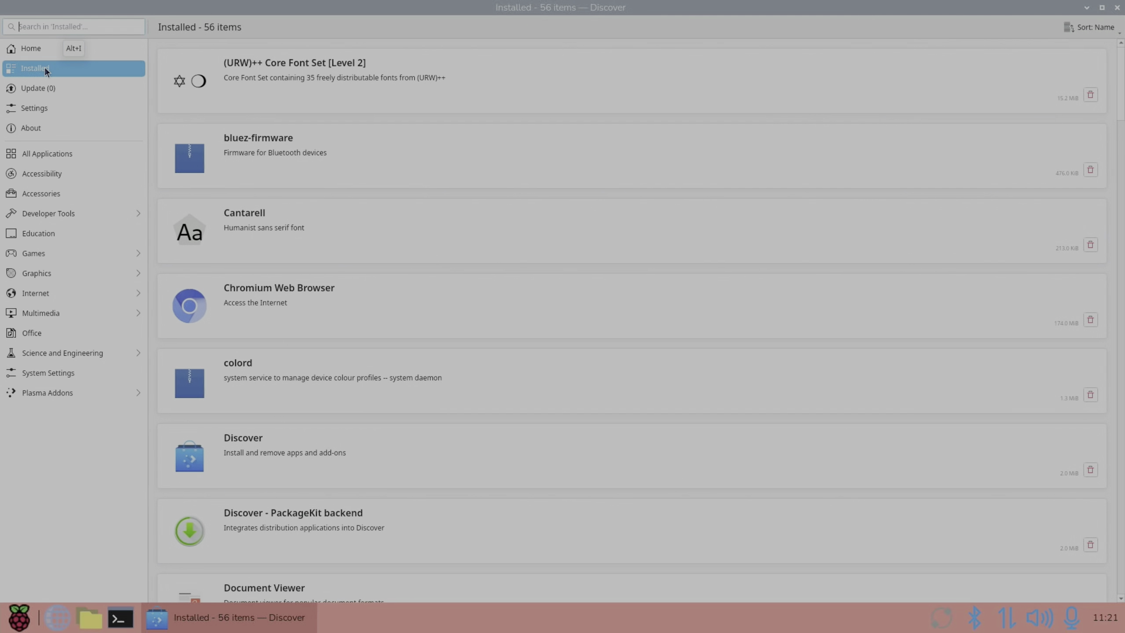
key(alt+h)
click(514, 192)
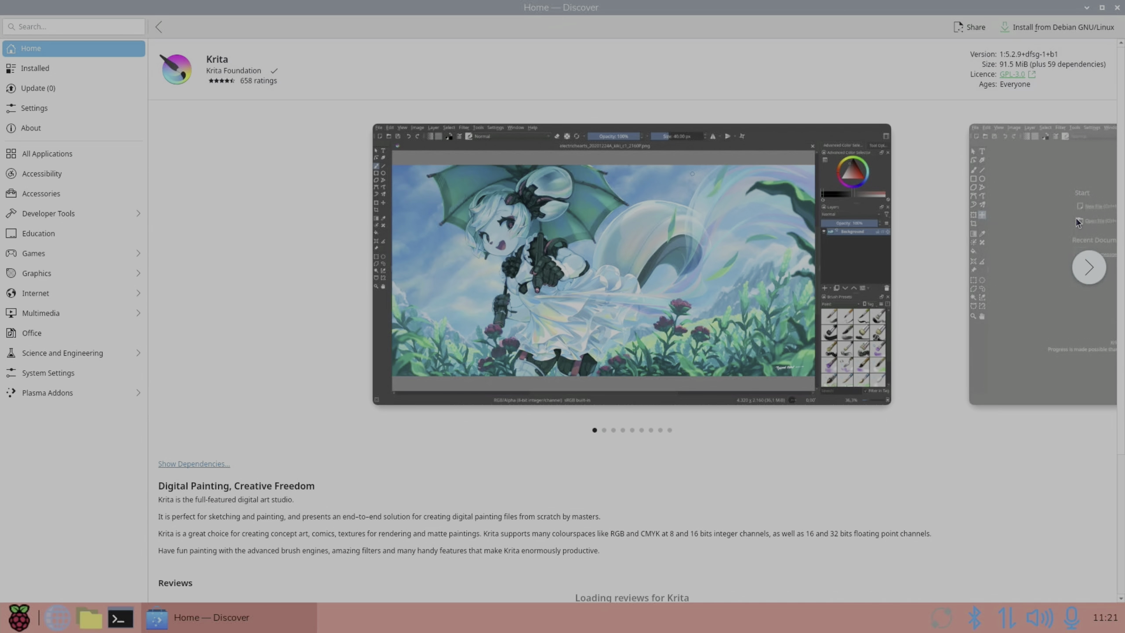
click(1088, 267)
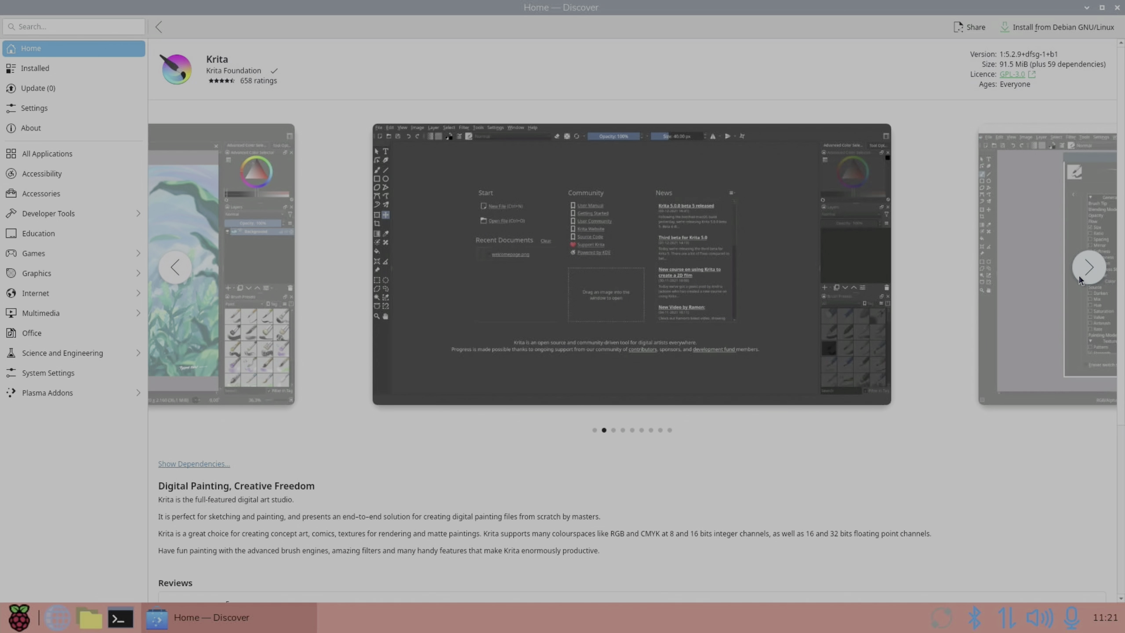
click(1088, 267)
click(1089, 267)
click(1088, 267)
click(1078, 274)
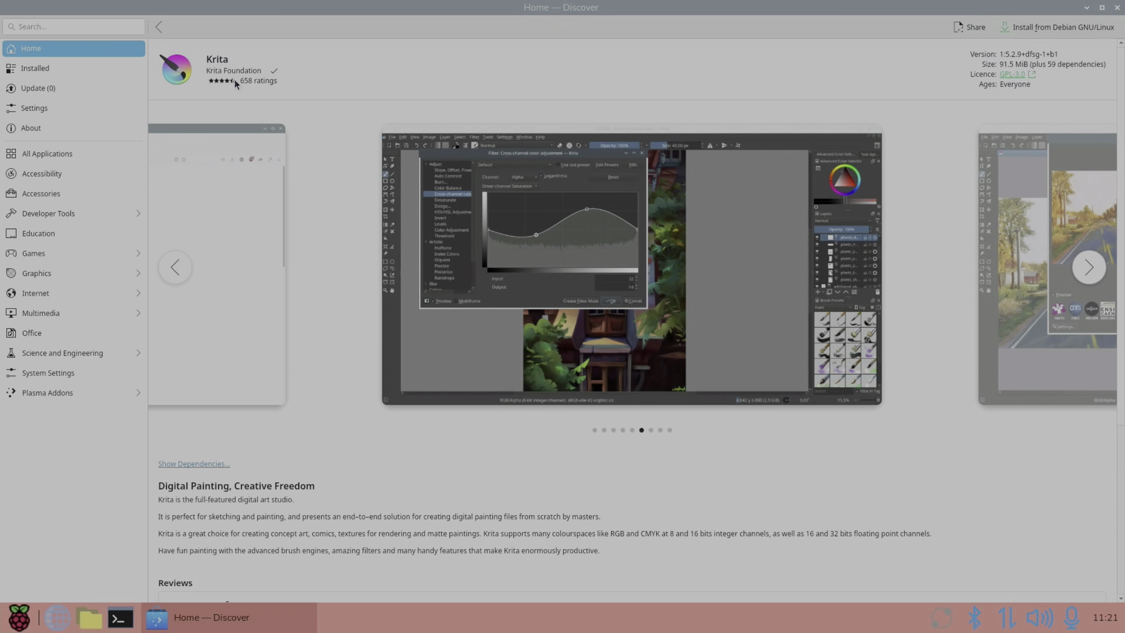
- Read Krita's full reviews list (4.9 from 658 reviews), then close it
scroll(346, 158, down, 4)
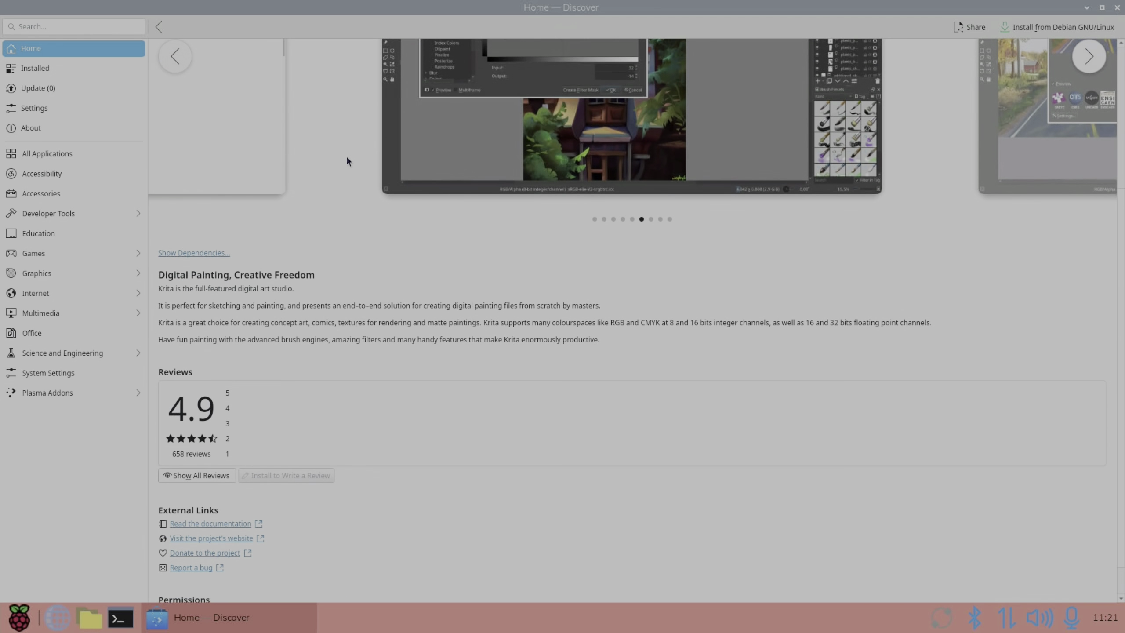
scroll(346, 161, down, 1)
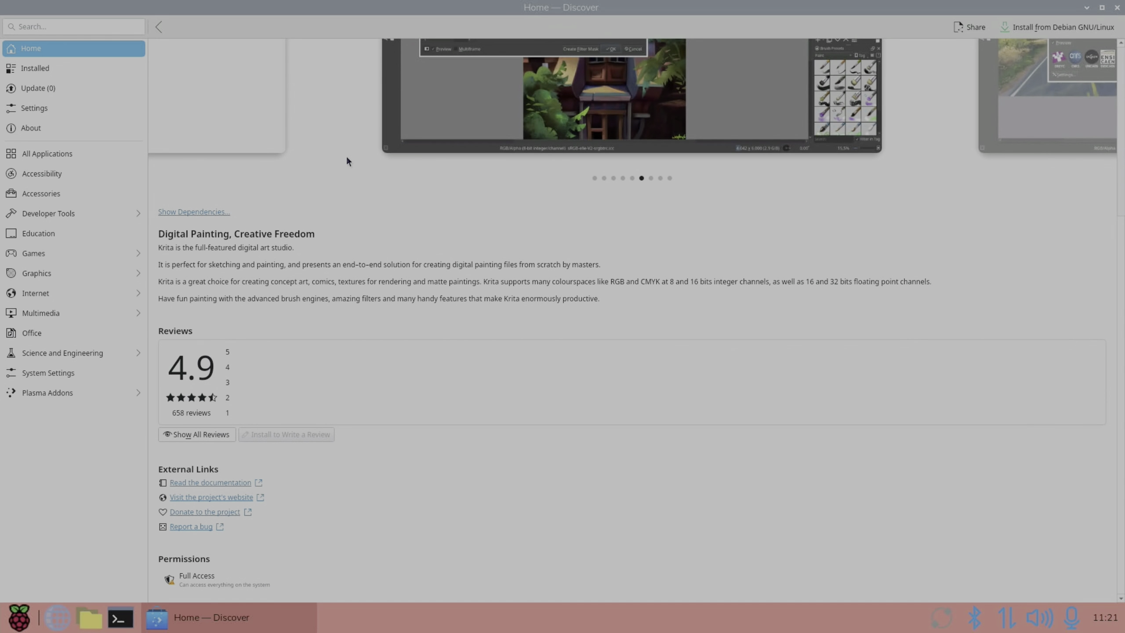
click(213, 434)
scroll(640, 292, down, 2)
scroll(640, 292, down, 2)
scroll(639, 291, up, 5)
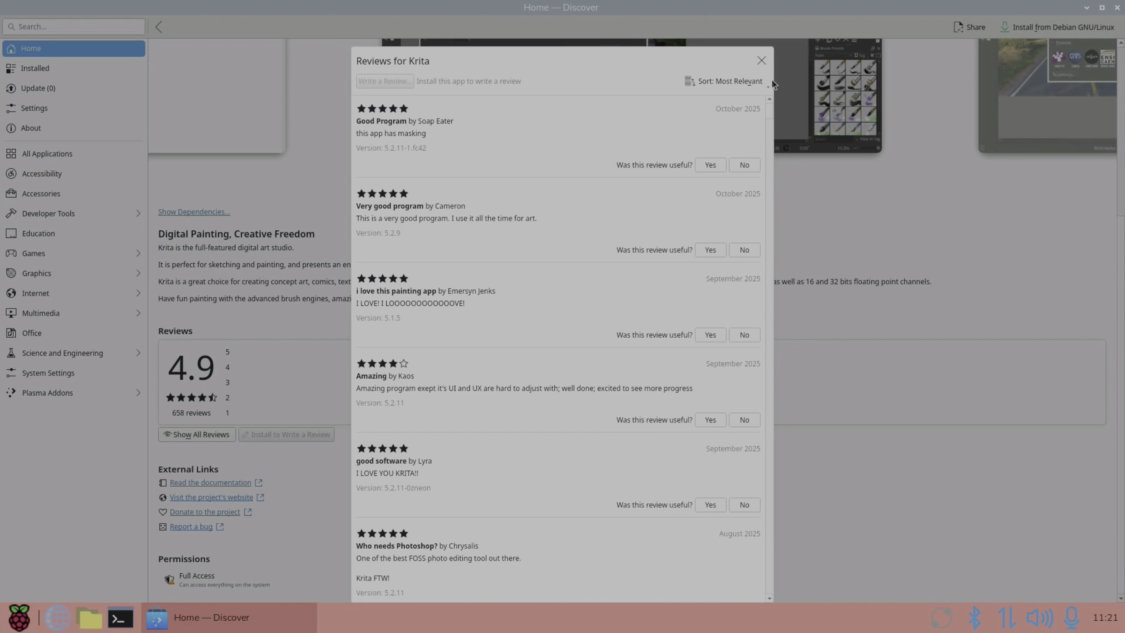
click(753, 62)
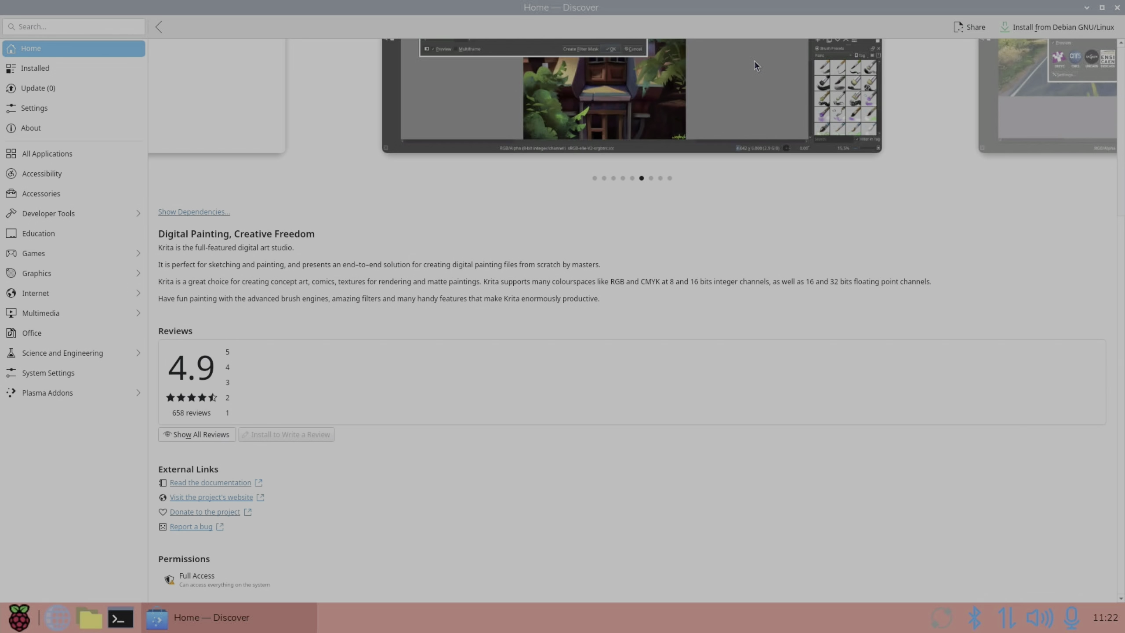
scroll(754, 62, up, 3)
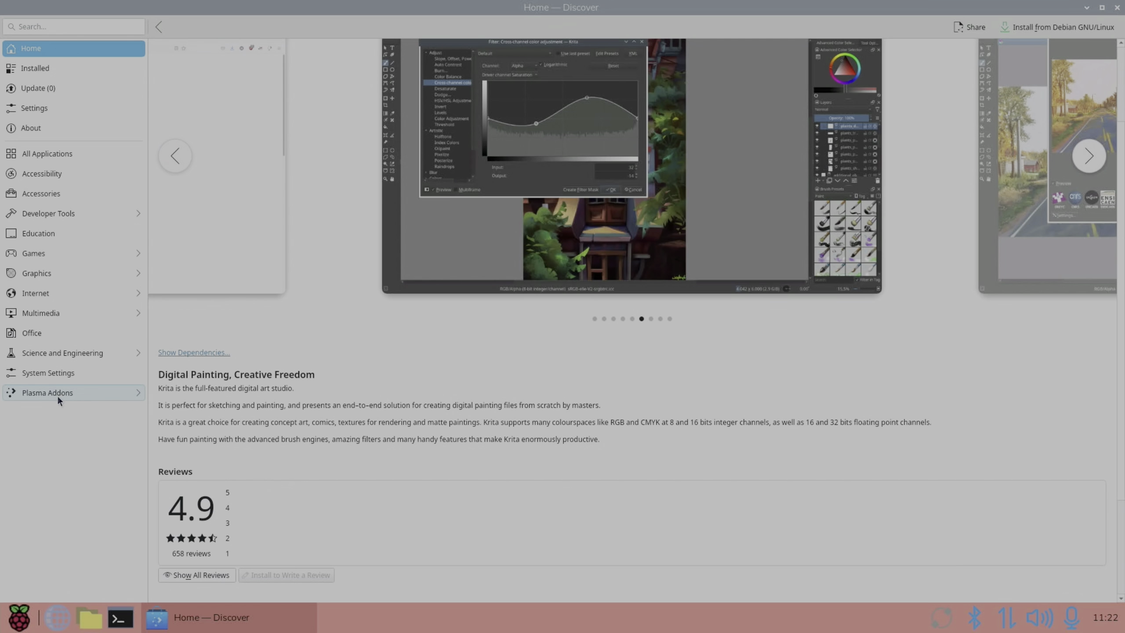
- Browse the System Settings category, view Psensor's details (4.8 from 64 reviews), then go back
click(56, 377)
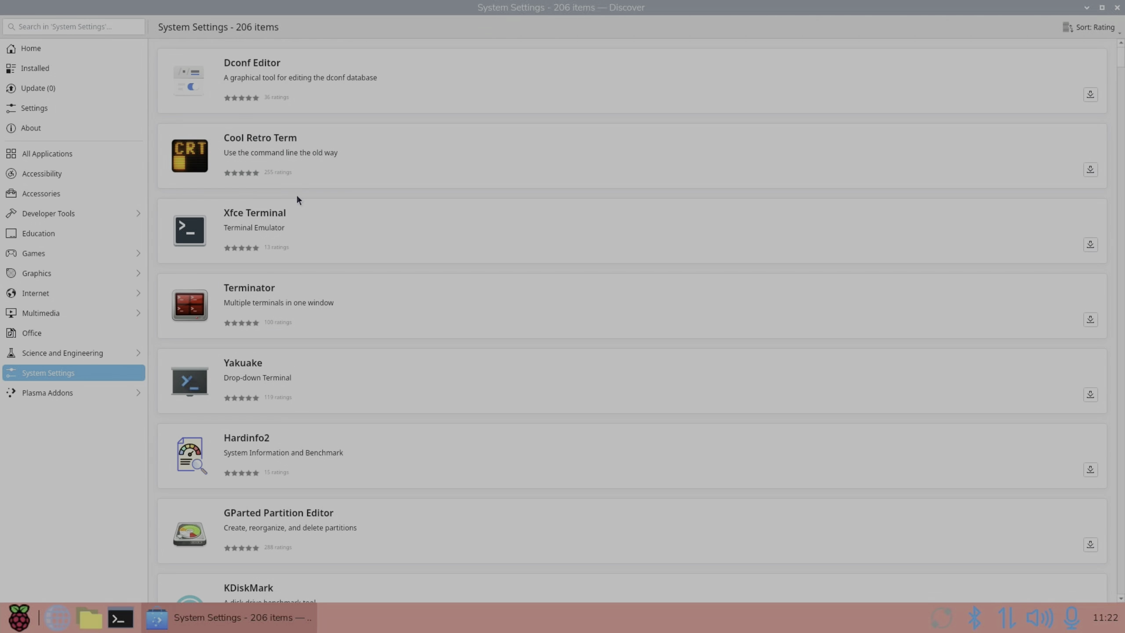
scroll(295, 202, down, 1)
scroll(295, 213, up, 1)
scroll(321, 181, down, 7)
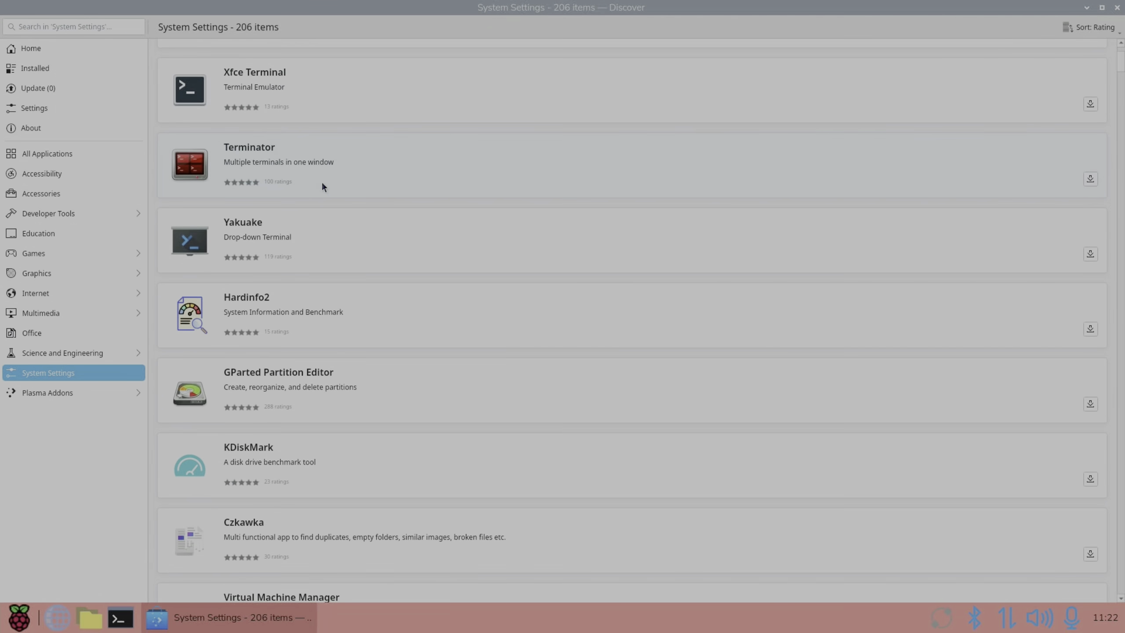
scroll(321, 181, down, 15)
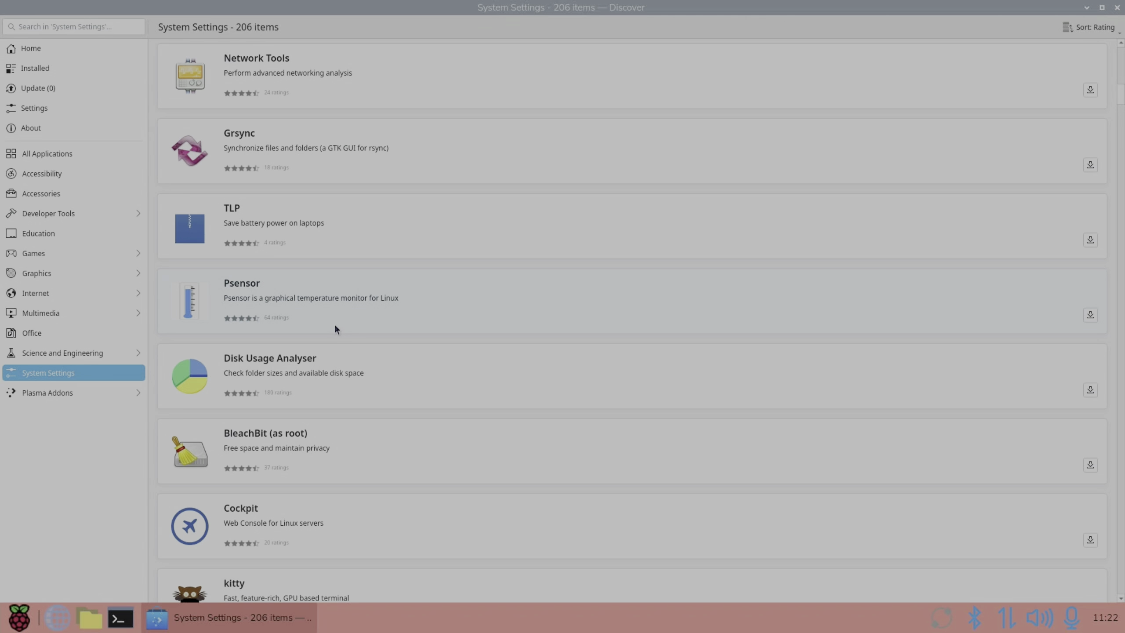
scroll(336, 328, down, 2)
click(327, 246)
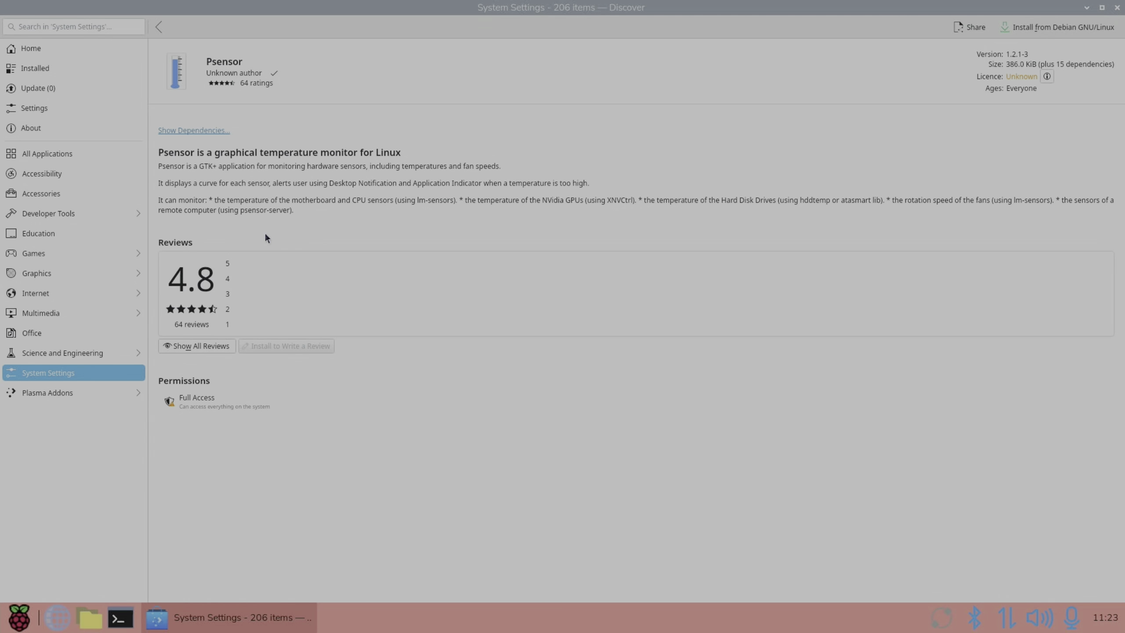
click(160, 27)
- Browse the Games category and its emulators filter, then open the Arcade subcategory
click(22, 253)
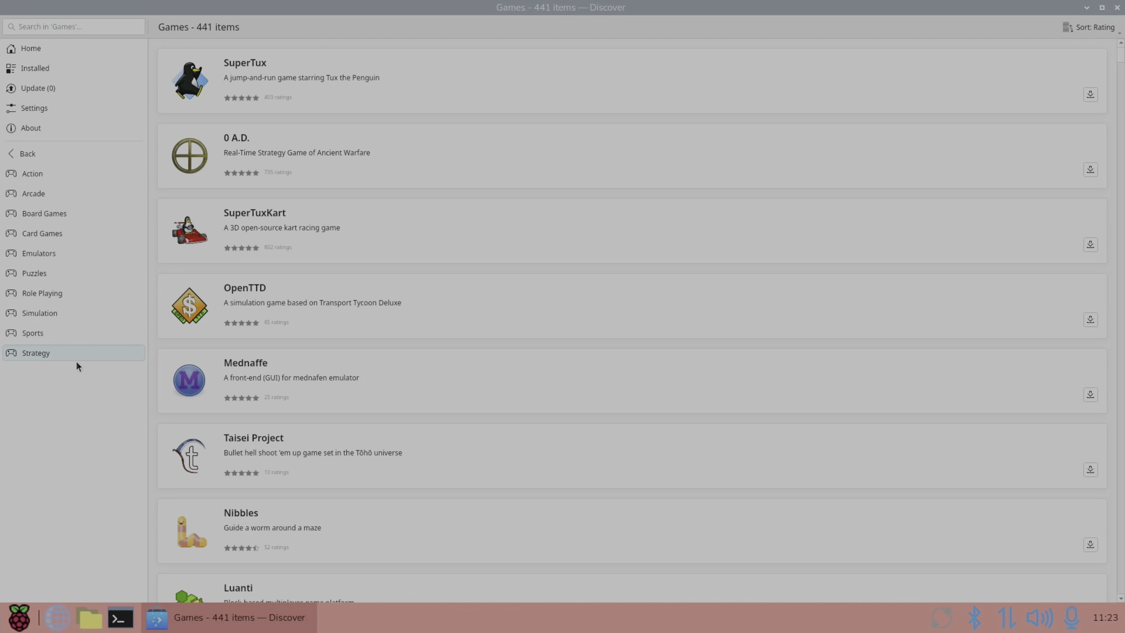
click(40, 254)
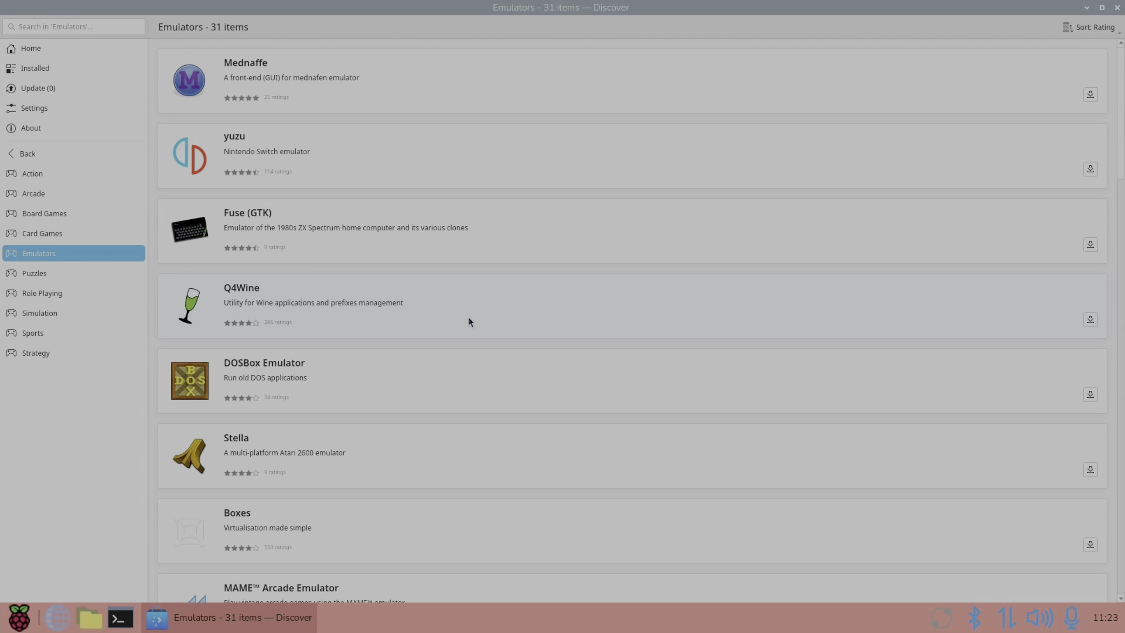
scroll(462, 380, down, 10)
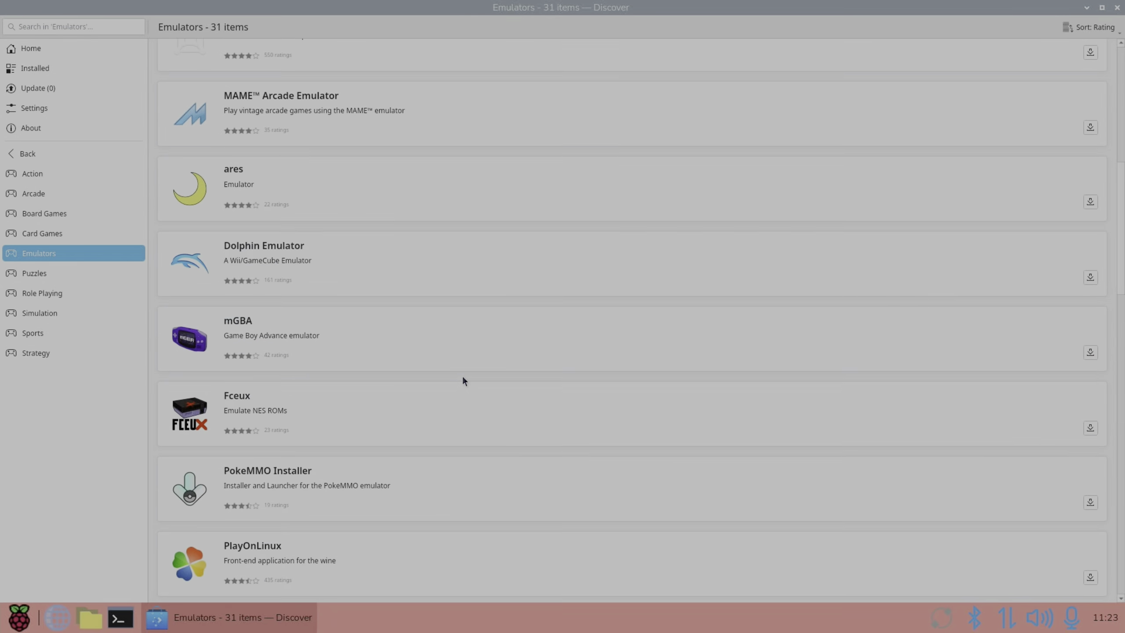
scroll(463, 380, down, 15)
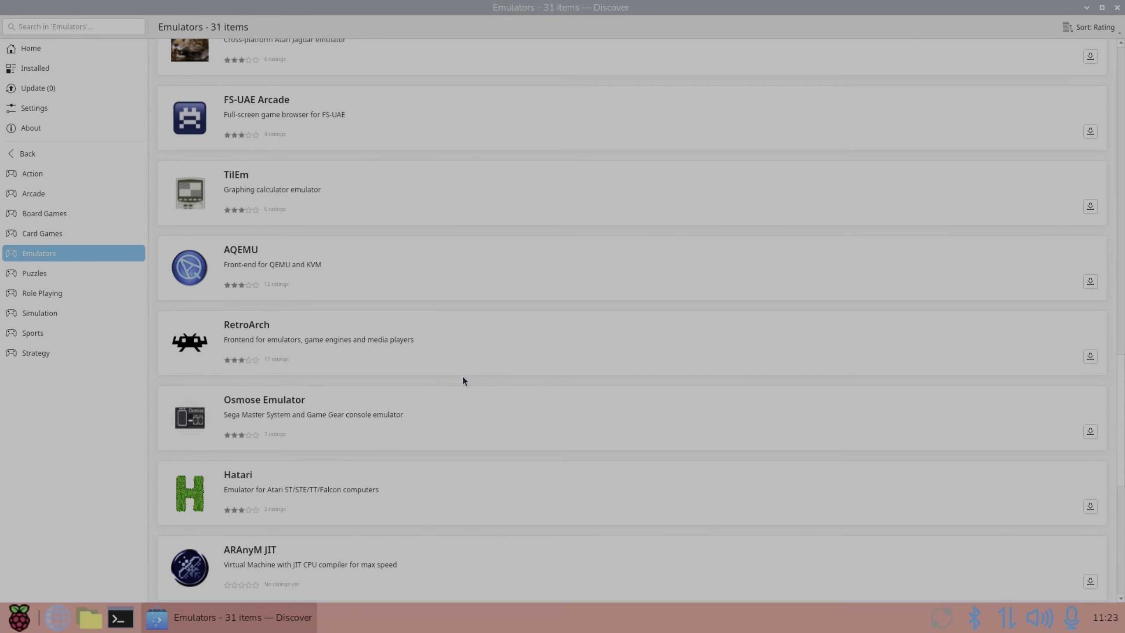
scroll(463, 380, down, 8)
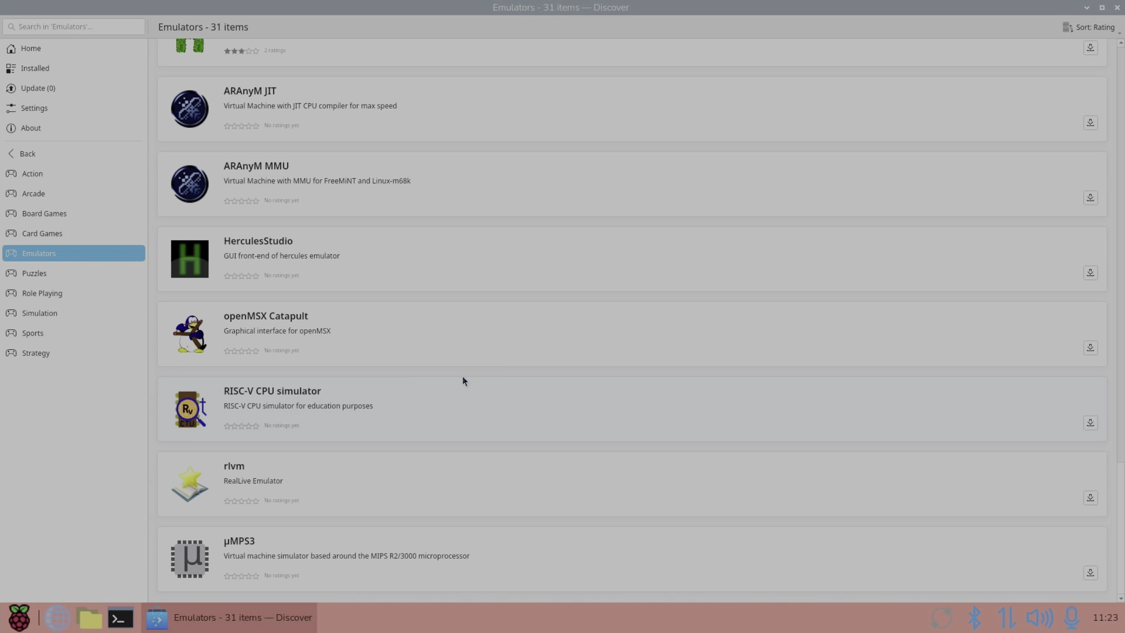
scroll(462, 380, up, 2)
click(56, 195)
scroll(333, 235, down, 9)
- Install Neverputt, authenticating with the account password
click(239, 187)
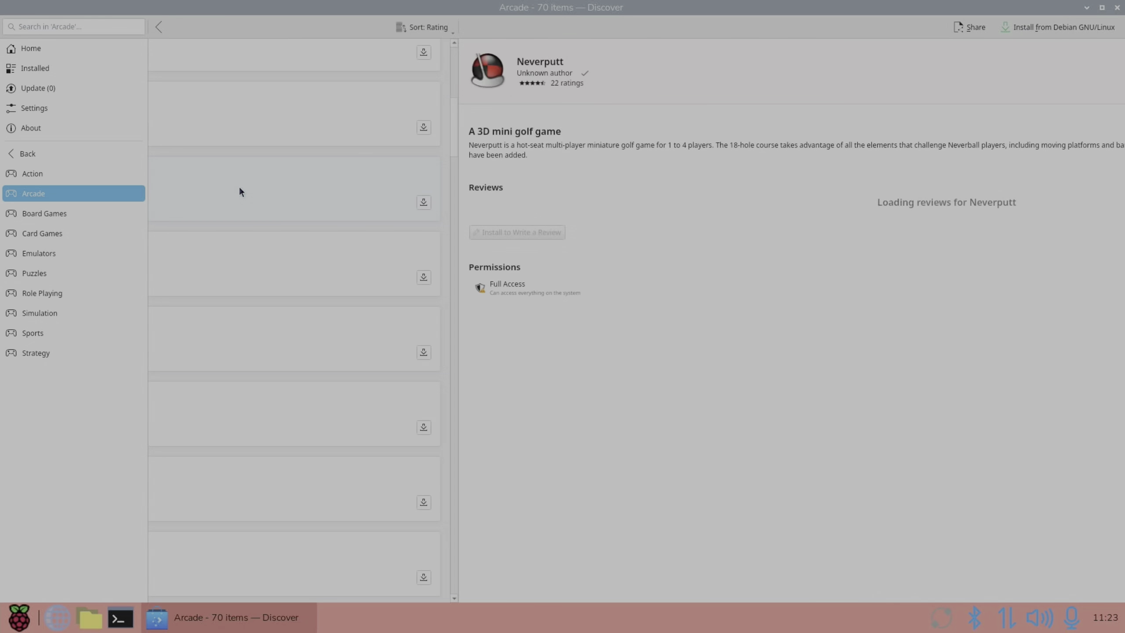
click(1045, 29)
text(****)
key(Return)
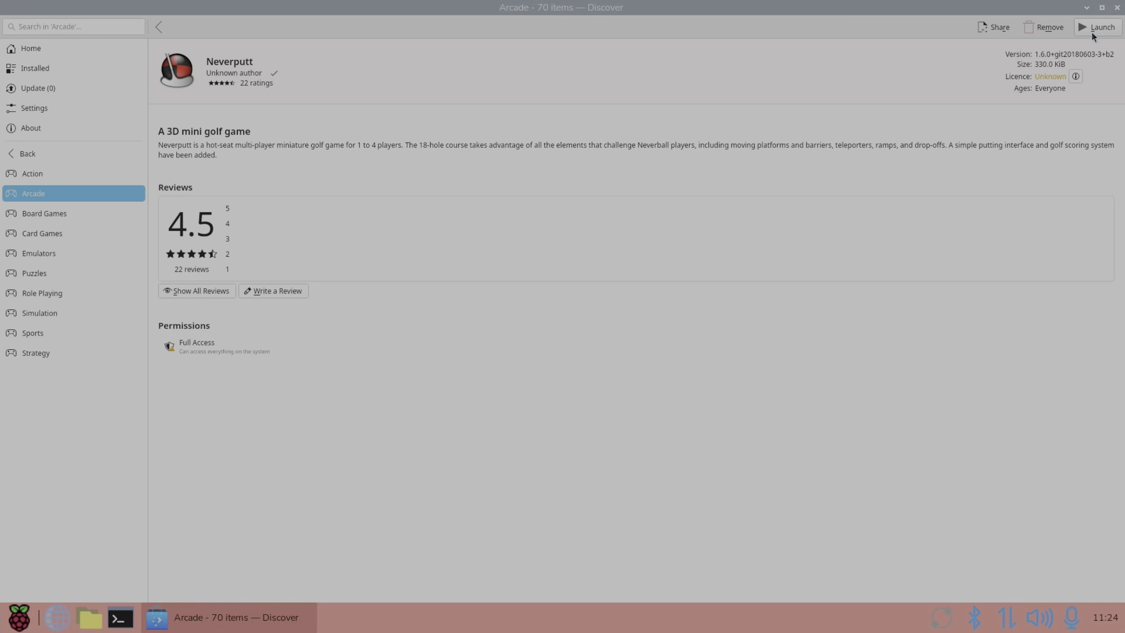
- Launch Neverputt and start a one-player game on the chosen course at Hole 01
click(1091, 30)
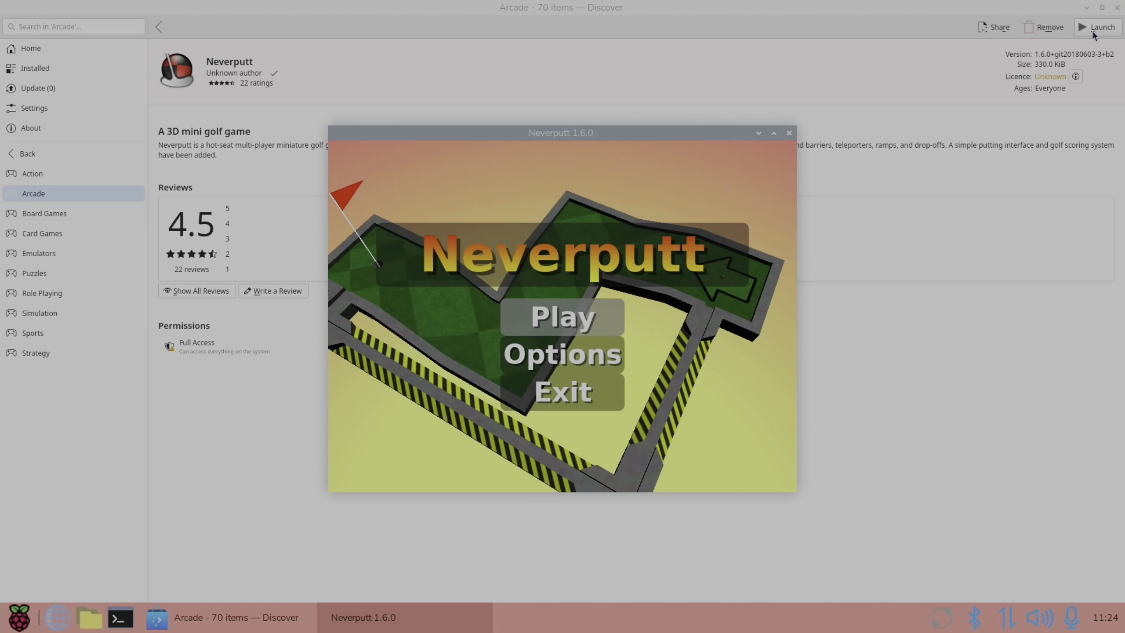
click(609, 320)
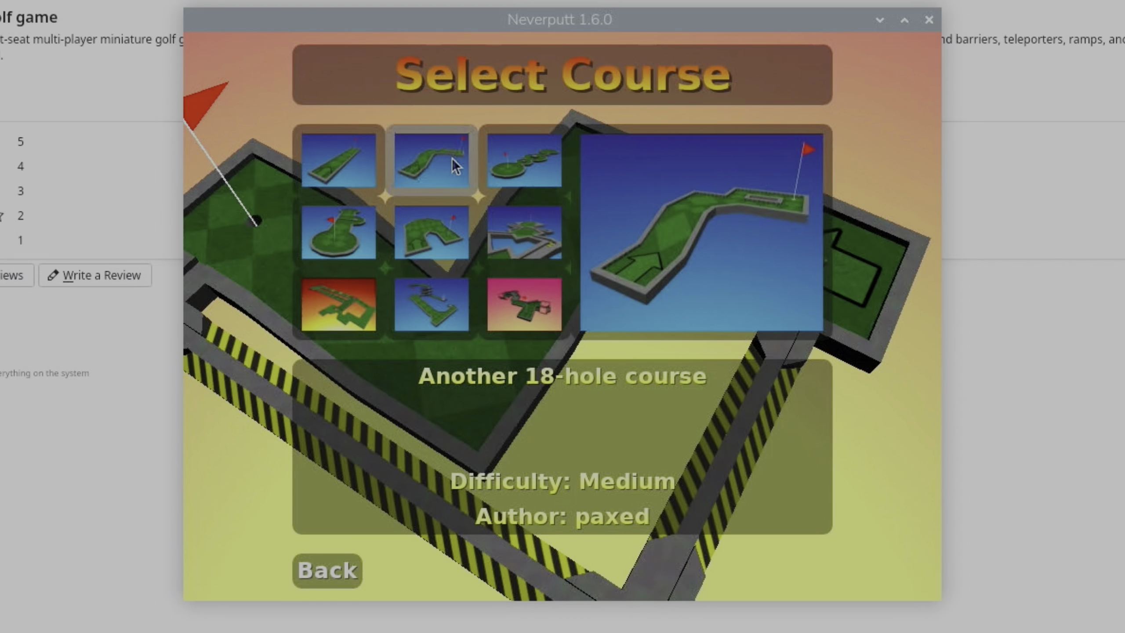
click(494, 218)
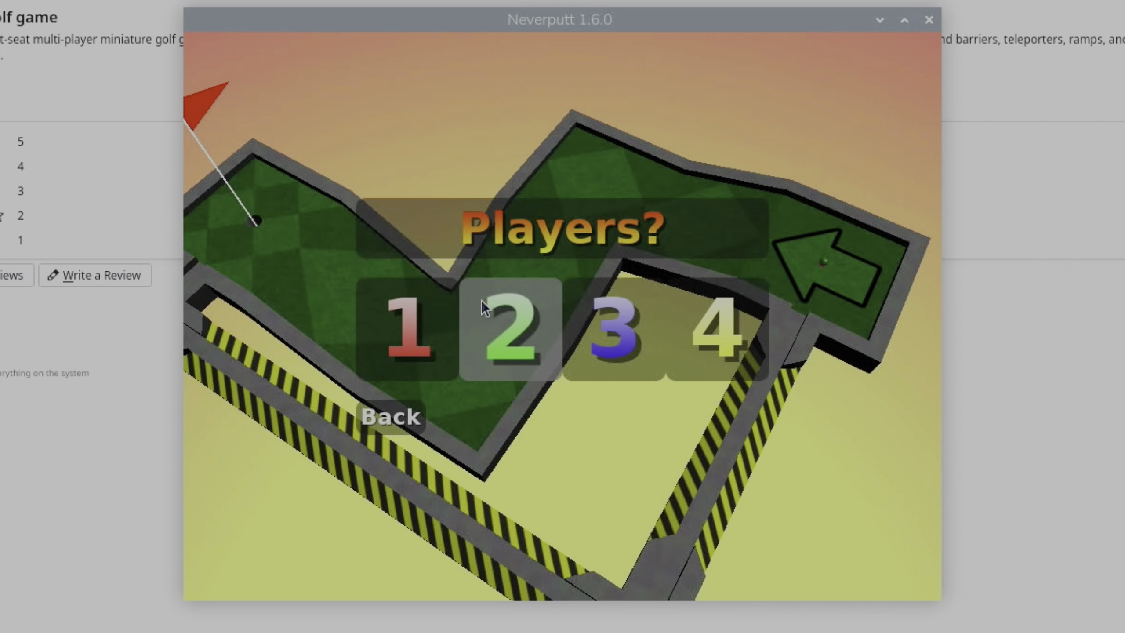
click(372, 350)
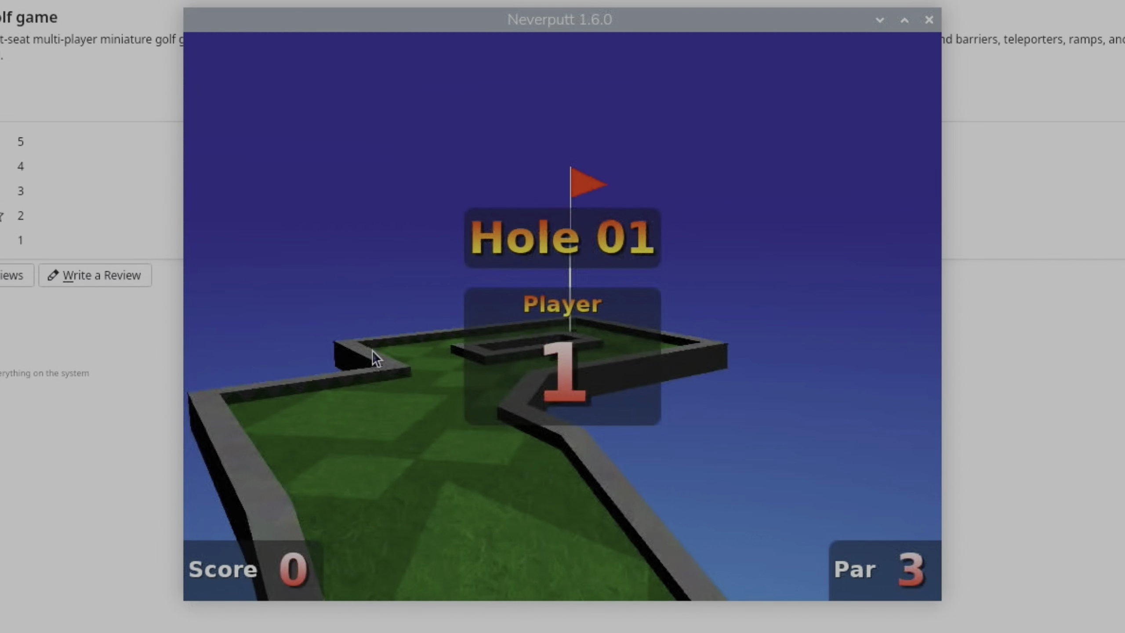
click(576, 366)
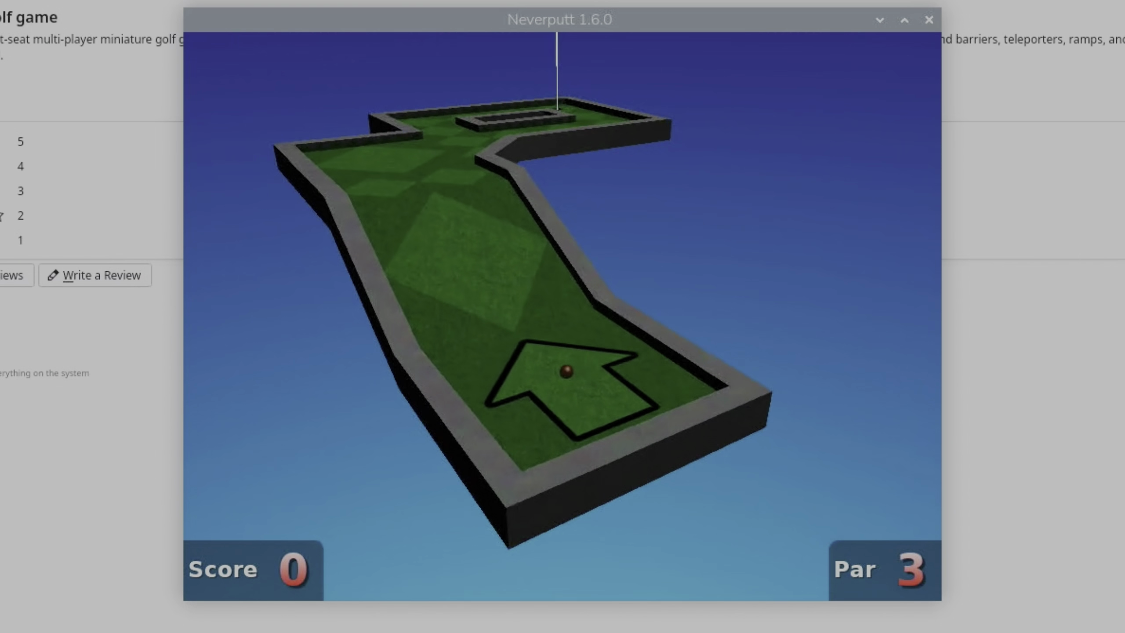
- Aim the ball at the flag with the arrow keys and take the putt
key(Right)
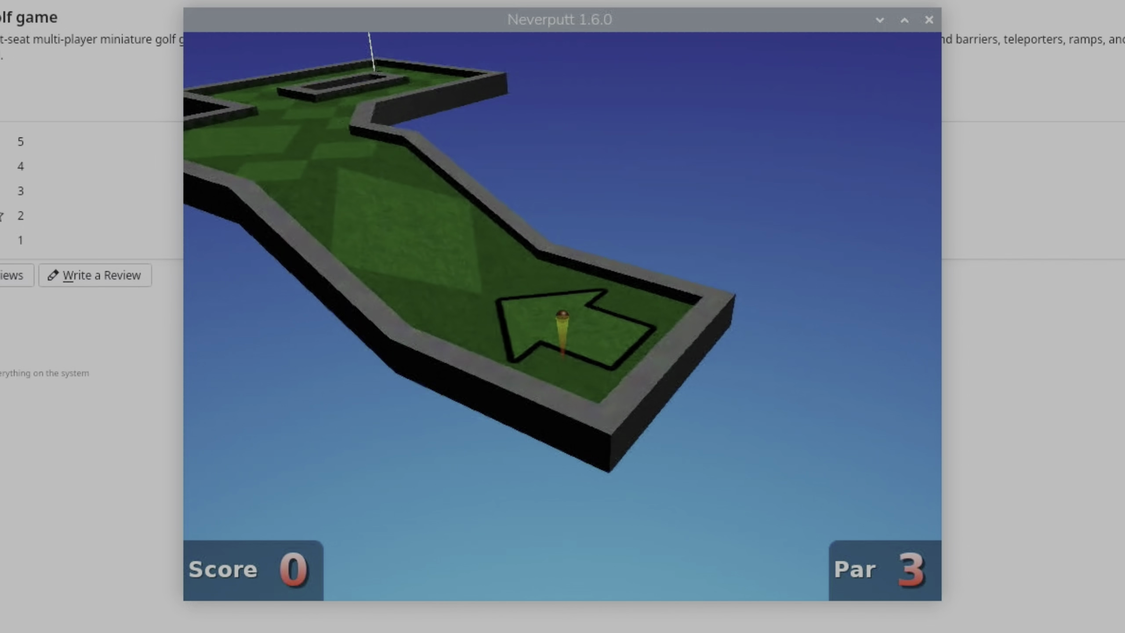
key(Right)
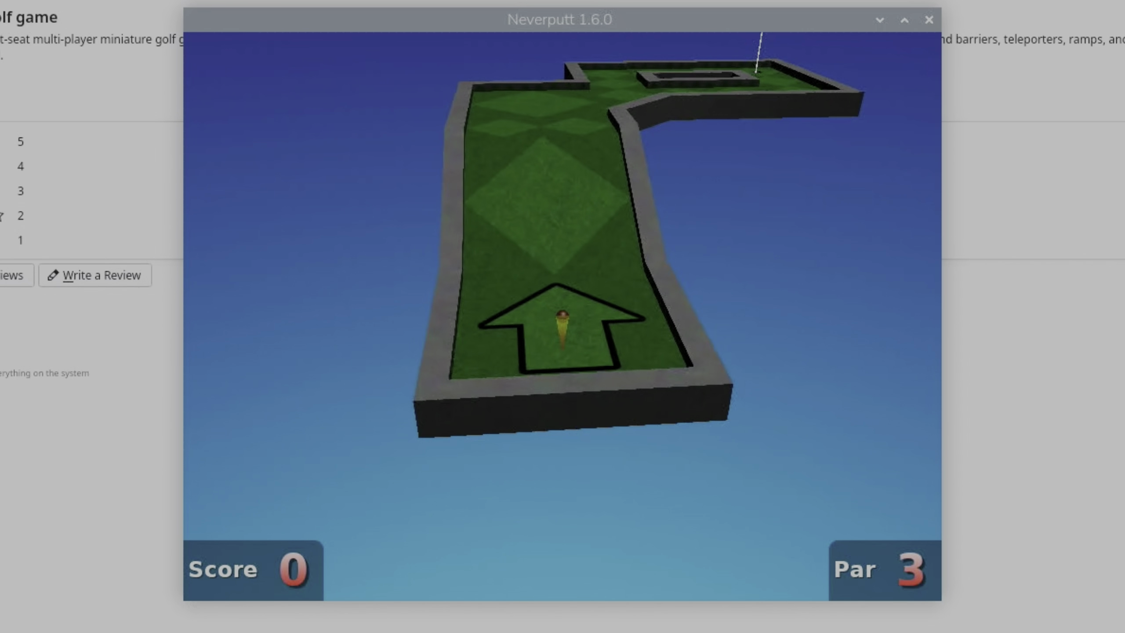
key(Right)
key(Left)
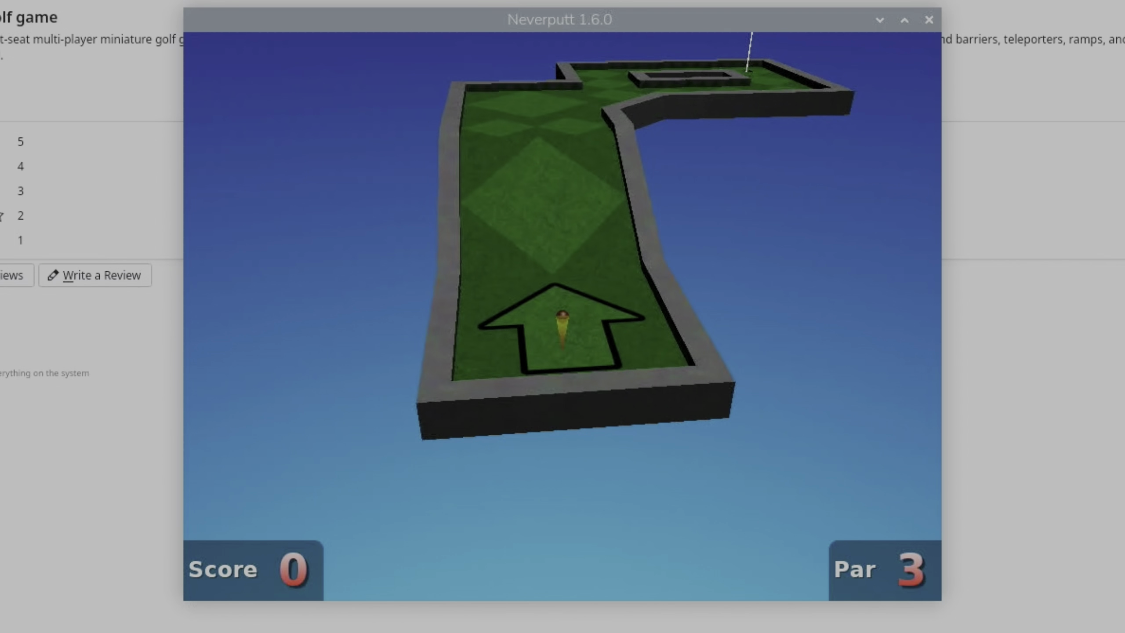
key(Right)
key(Right)
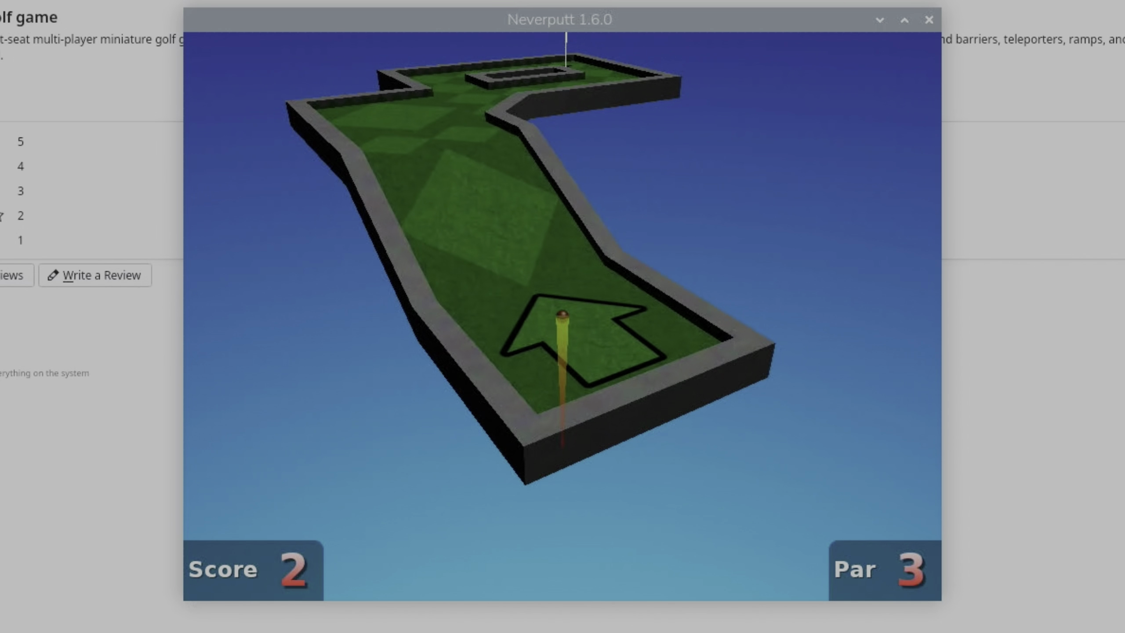
key(Left)
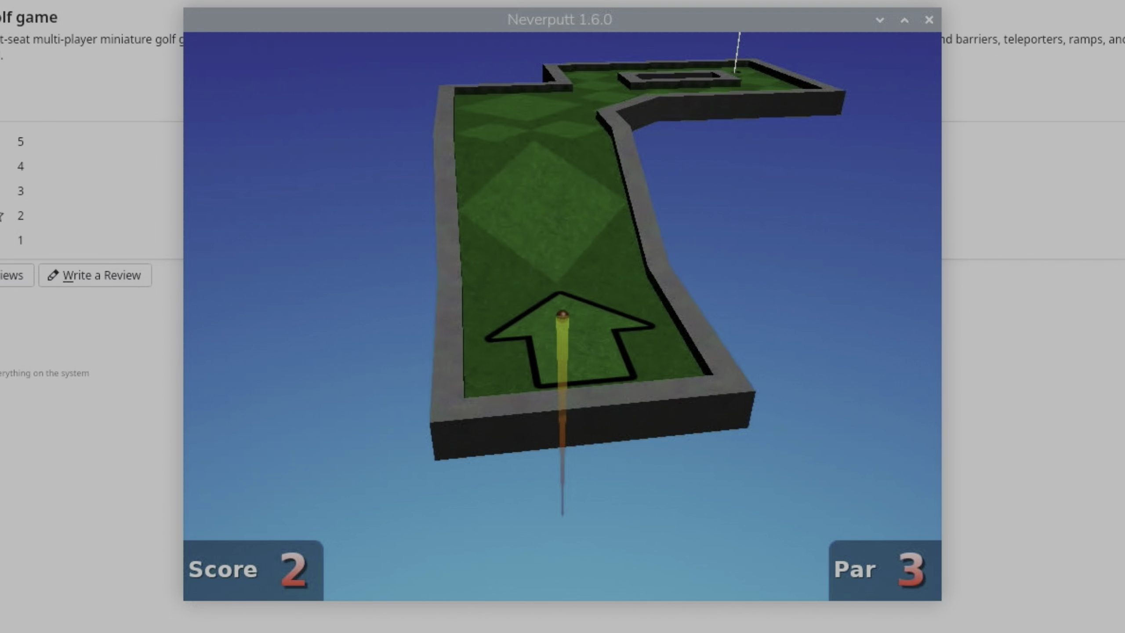
key(Right)
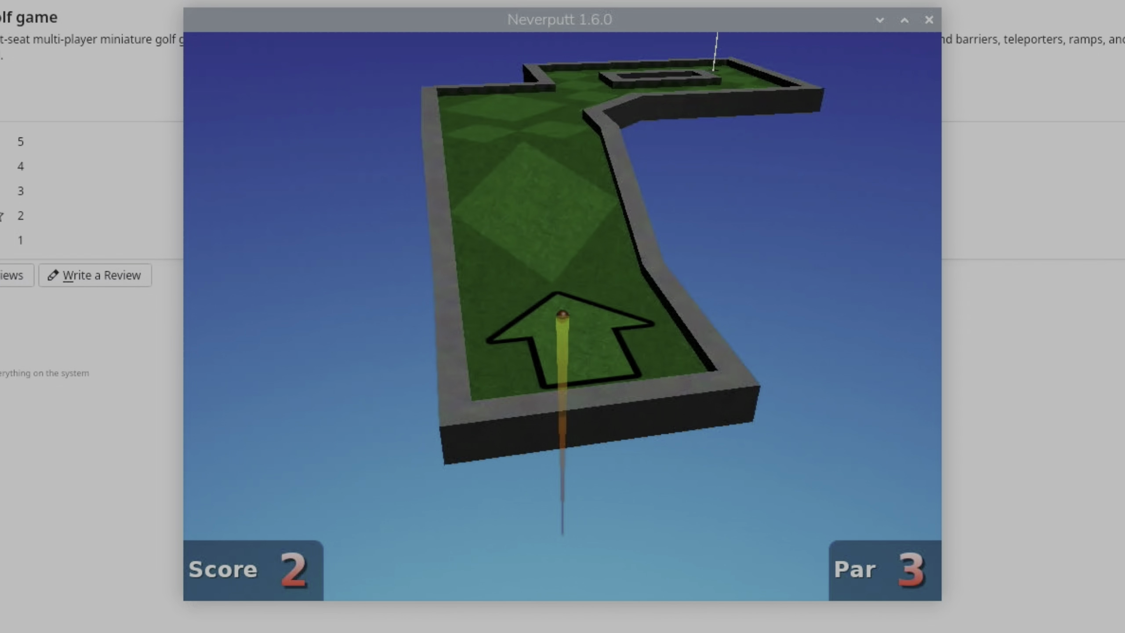
key(Return)
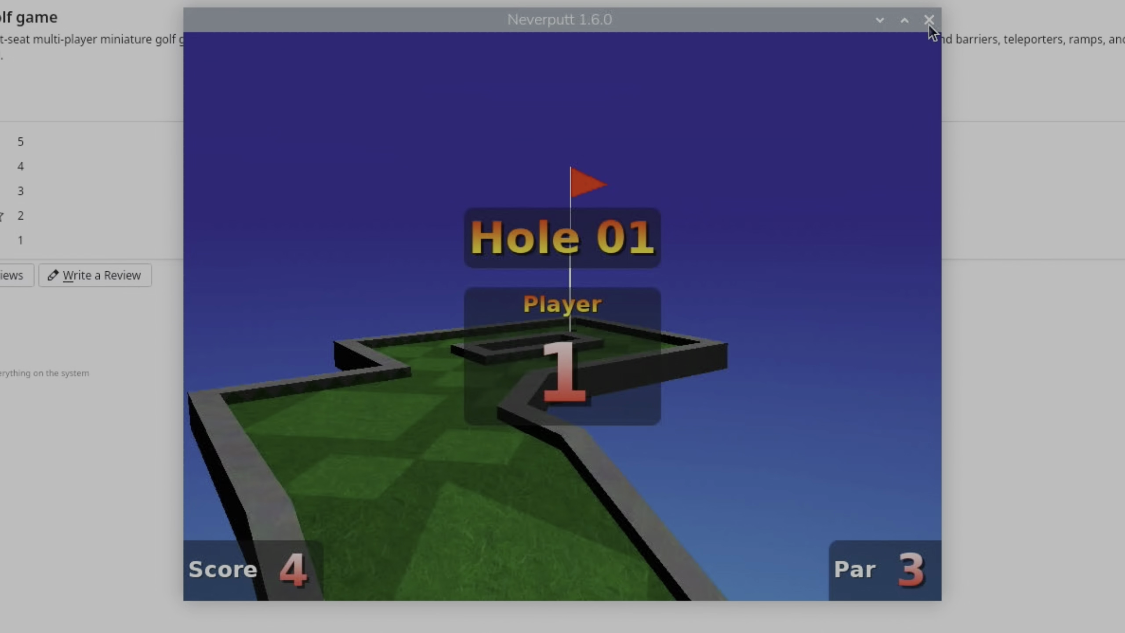
- Close the Neverputt game, remove Neverputt with password authentication, and quit Discover
click(928, 21)
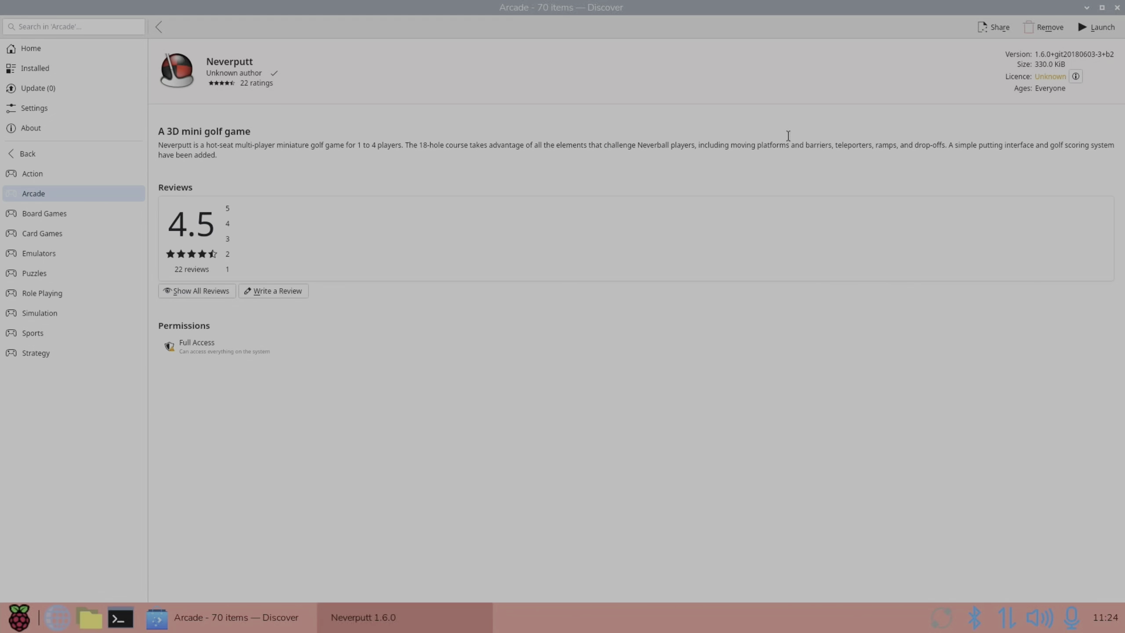
click(1041, 29)
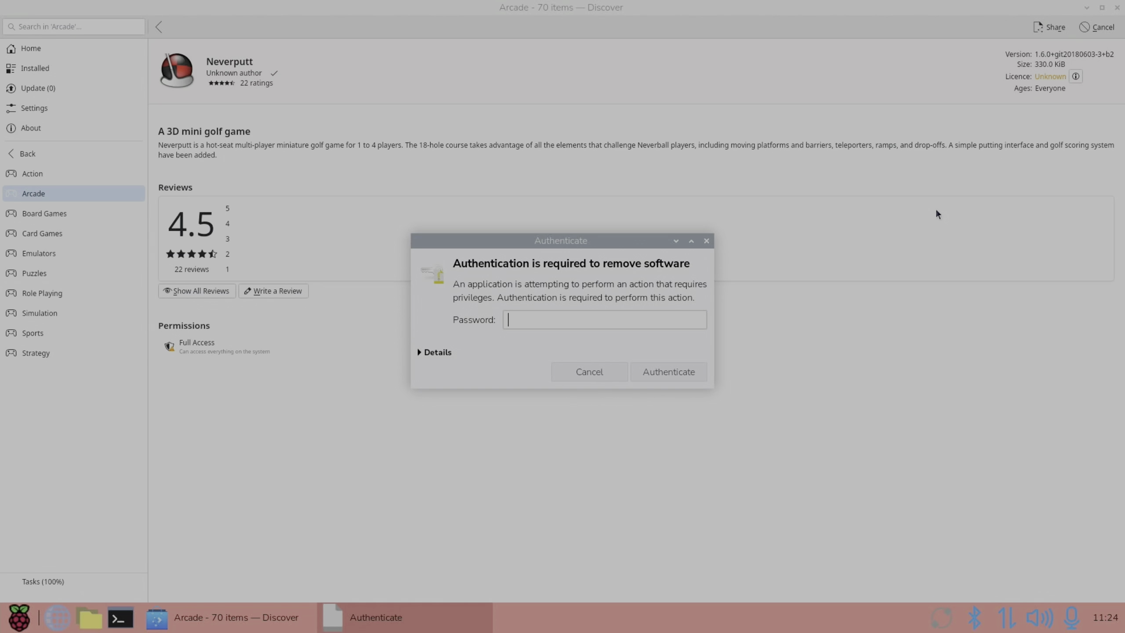
text(•••)
key(Return)
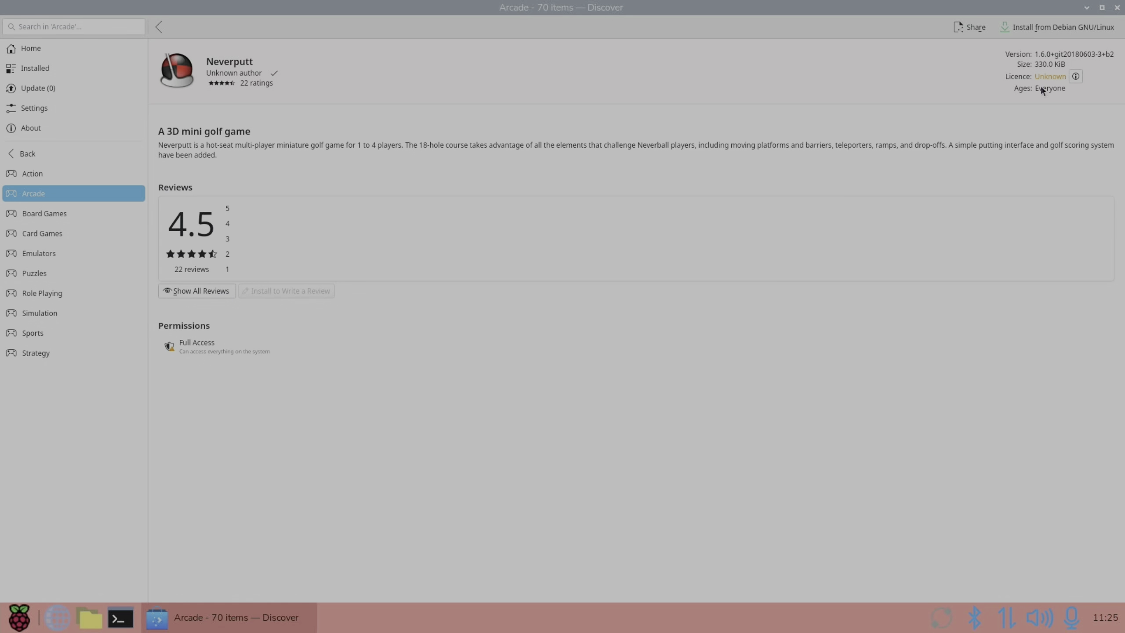
click(1117, 7)
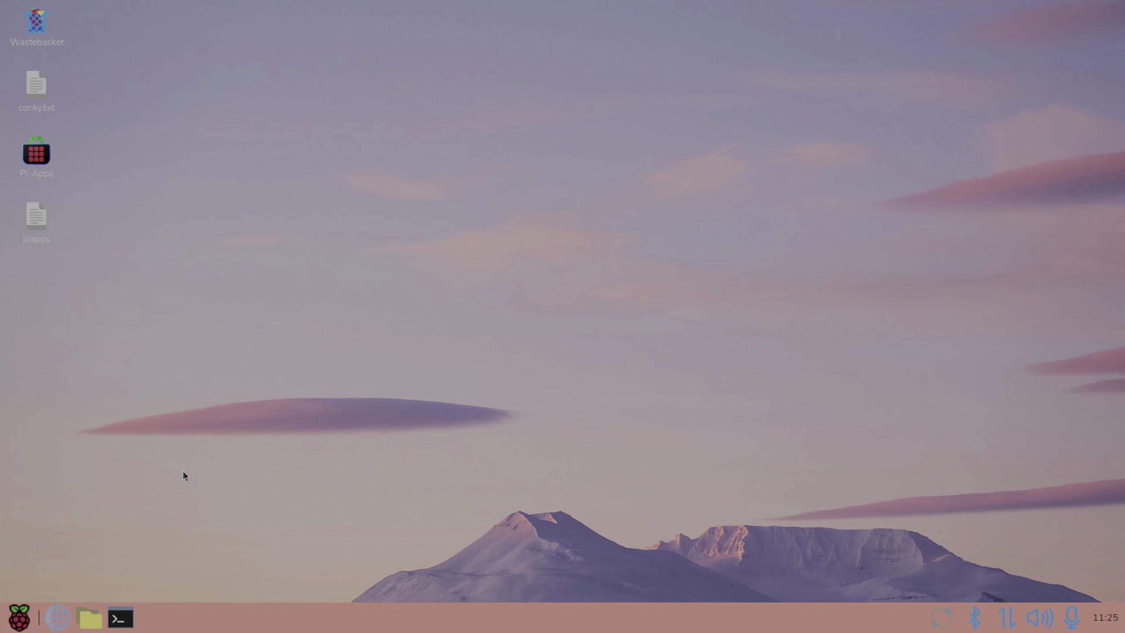
click(19, 618)
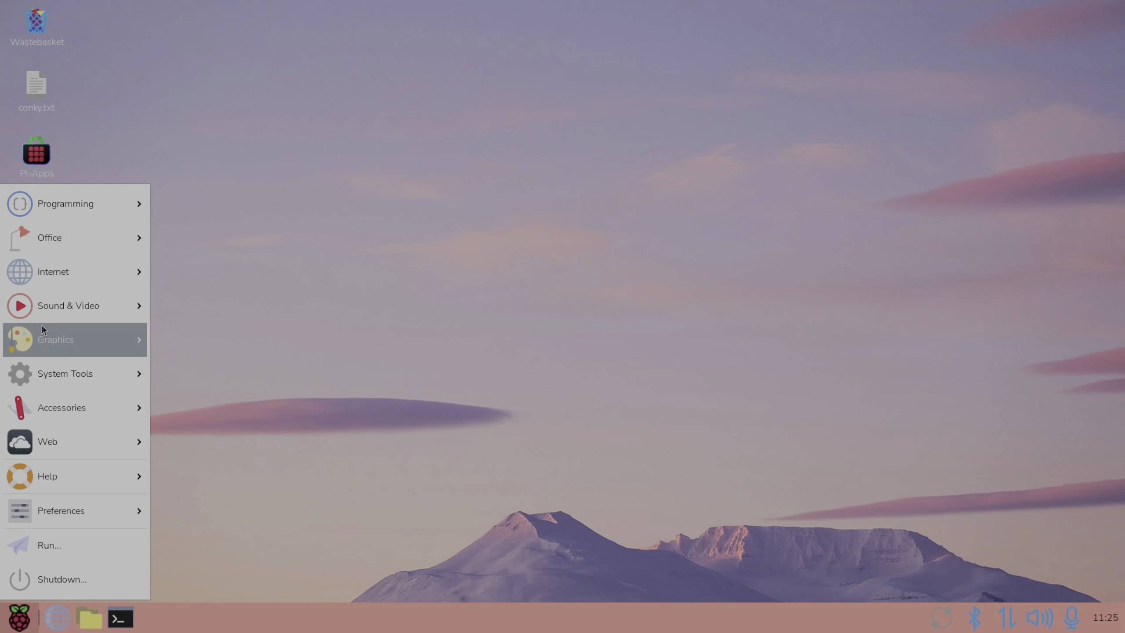
mouse_move(53, 345)
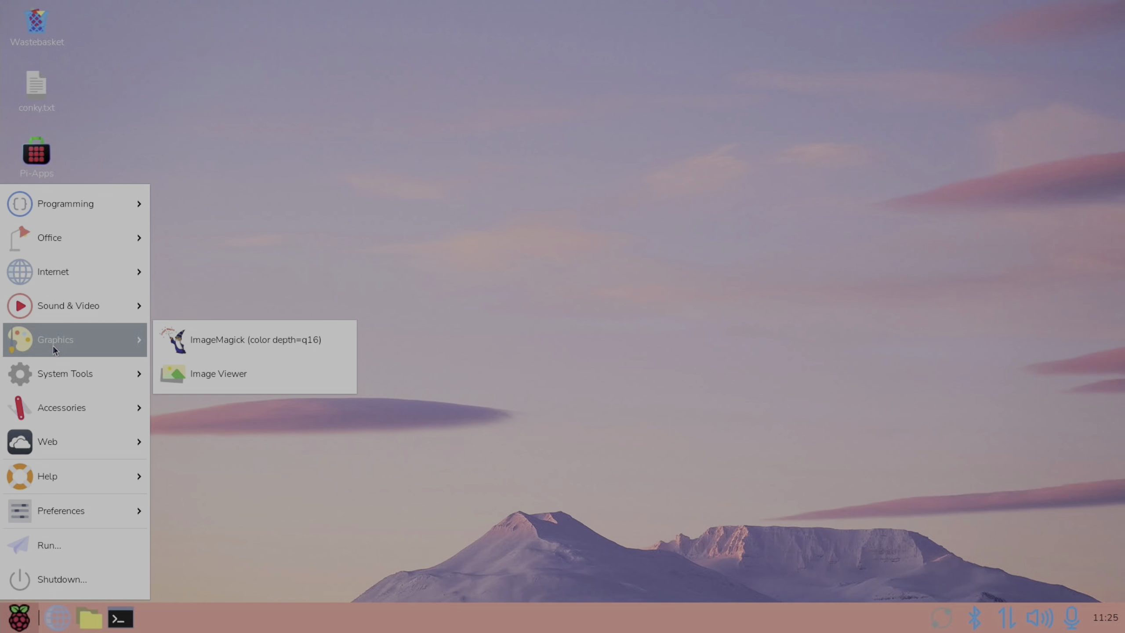
click(274, 228)
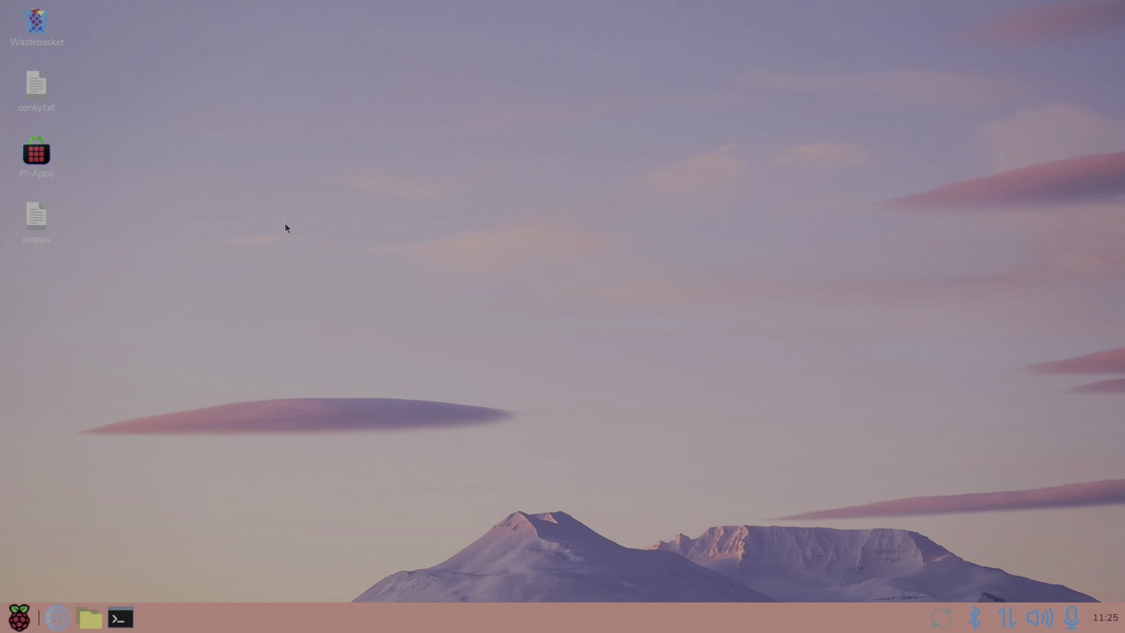
- Launch Chromium and open the home-folder file manager, placing it on the right side
click(58, 618)
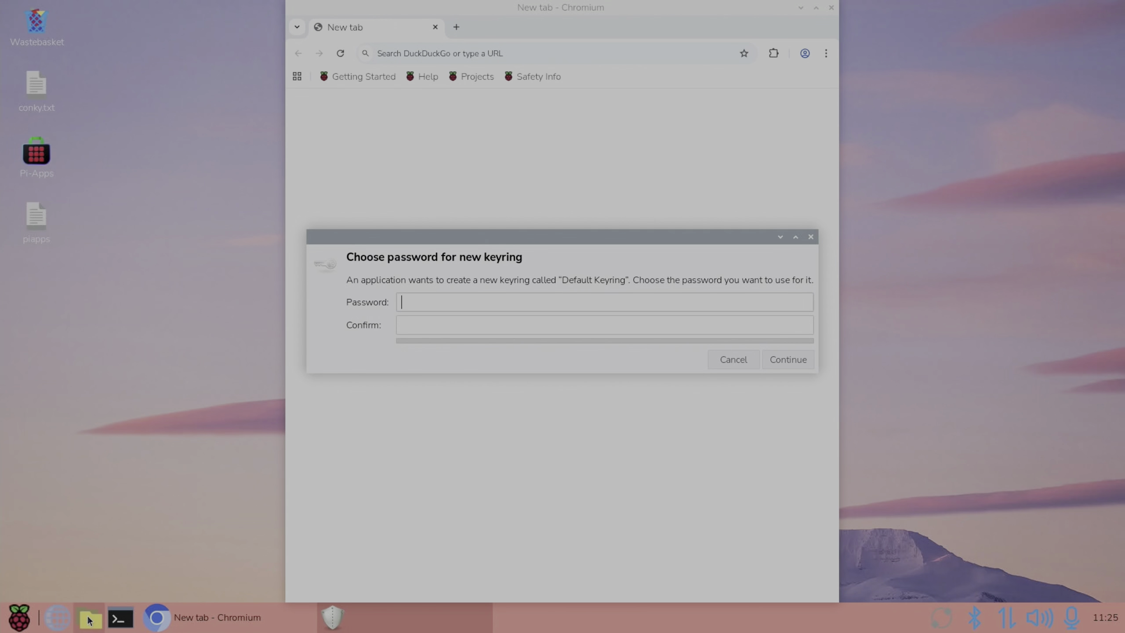
click(90, 619)
drag(492, 165, 815, 178)
- Dismiss the keyring prompt without setting a password and reposition the browser window left and down
click(432, 234)
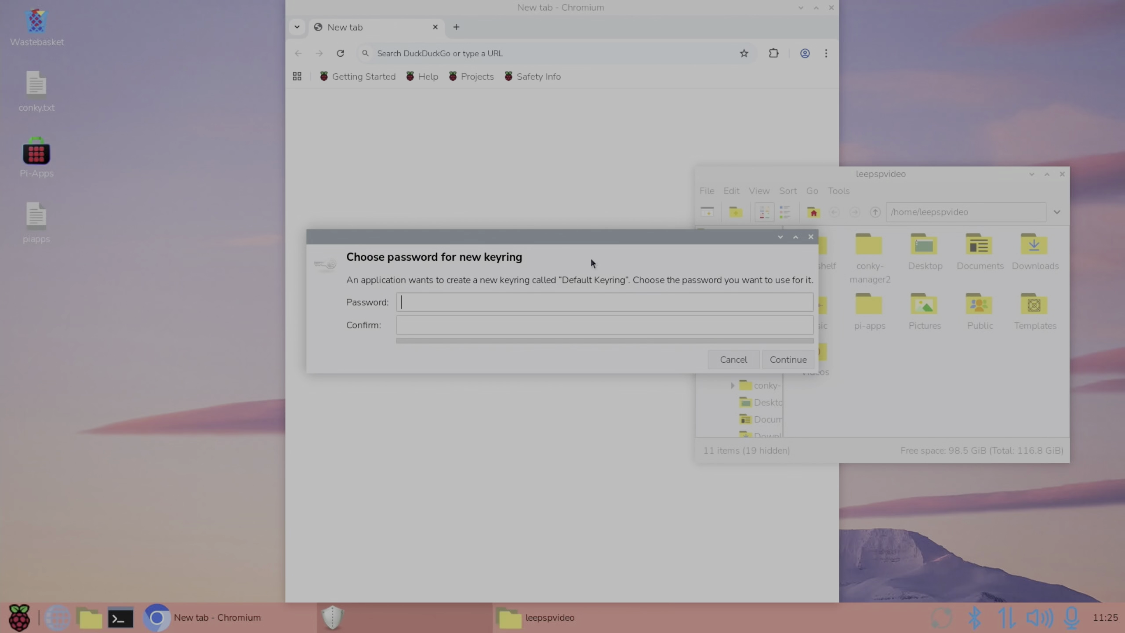
click(748, 353)
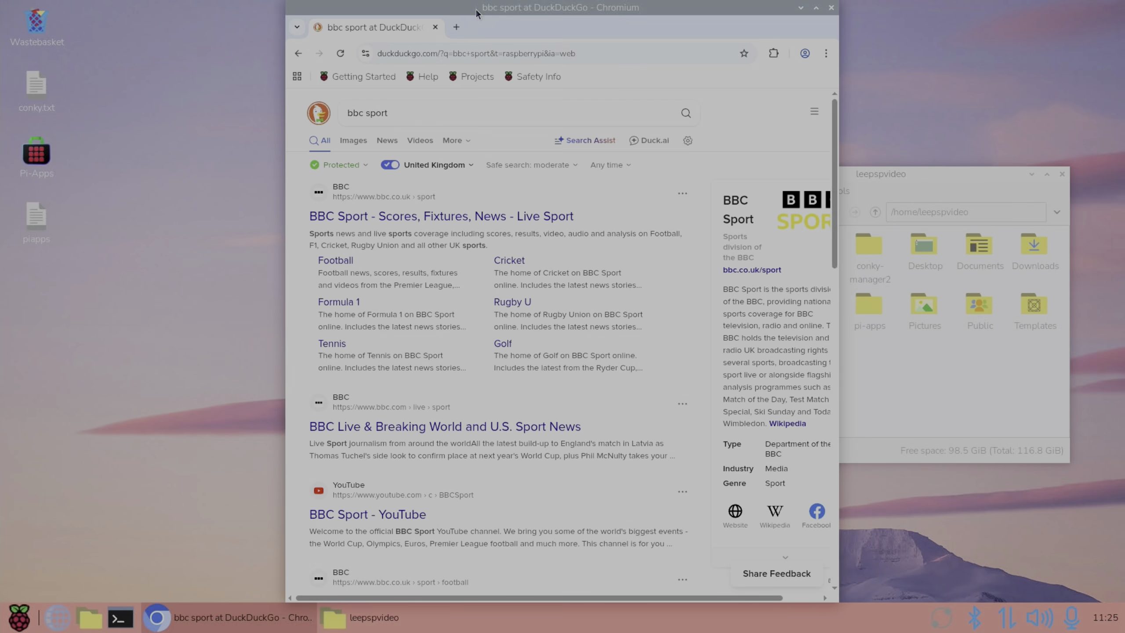
drag(476, 9, 307, 36)
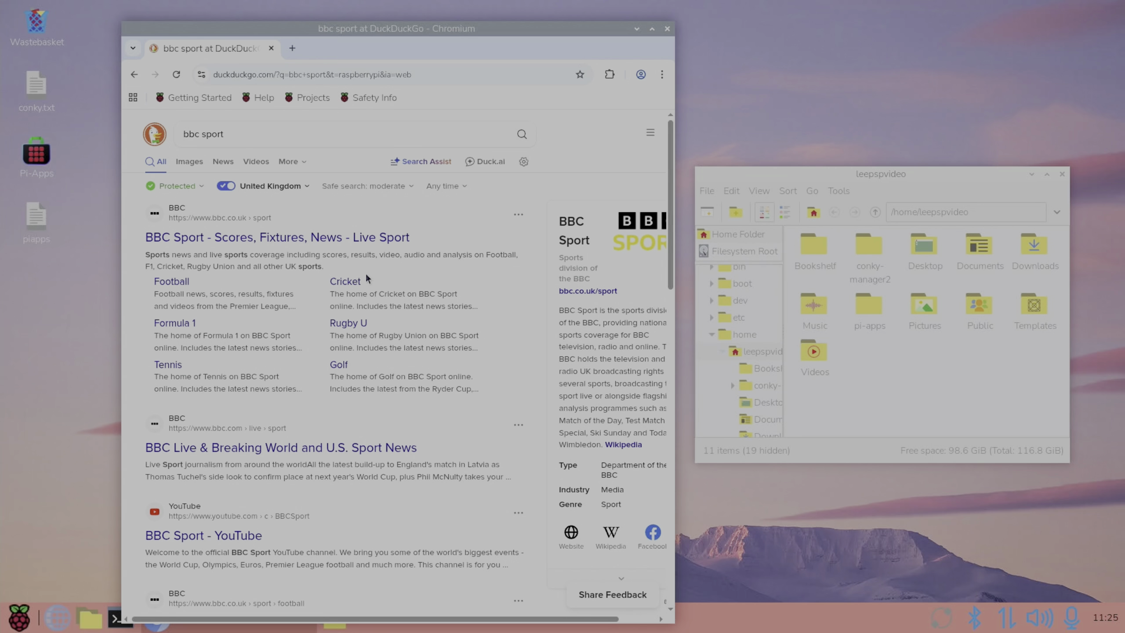
scroll(368, 279, down, 8)
scroll(367, 279, up, 8)
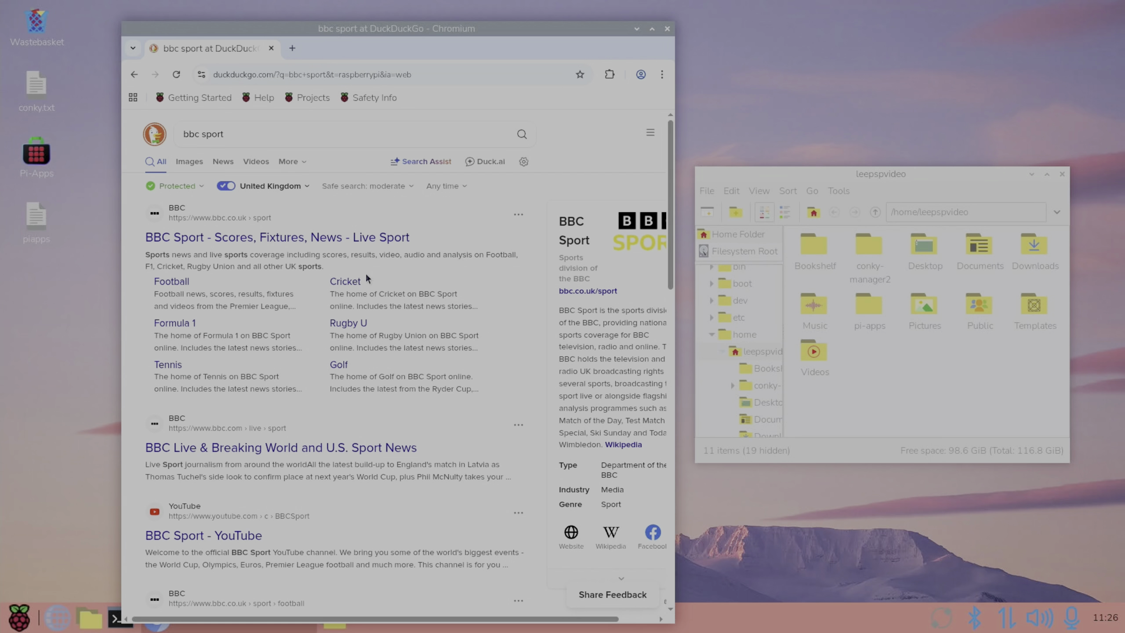